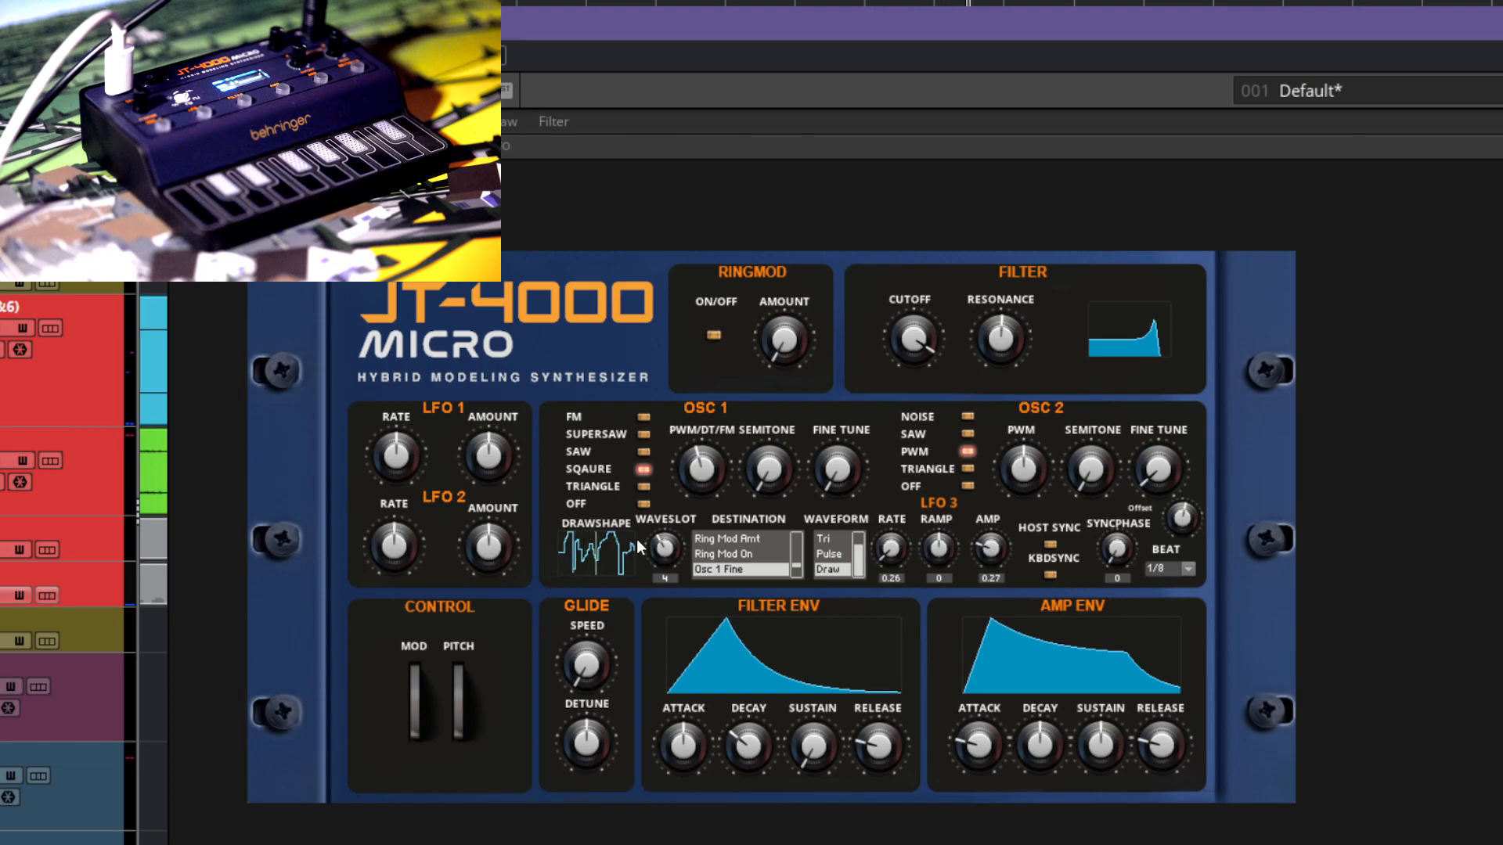
Step: Switch LFO 3 to wave slot 0 and redraw its custom waveform as a smooth rising and falling curve
left_click_drag(658, 554, 665, 581)
mouse_move(565, 555)
left_mouse_down()
mouse_move(630, 556)
mouse_move(558, 557)
left_mouse_up()
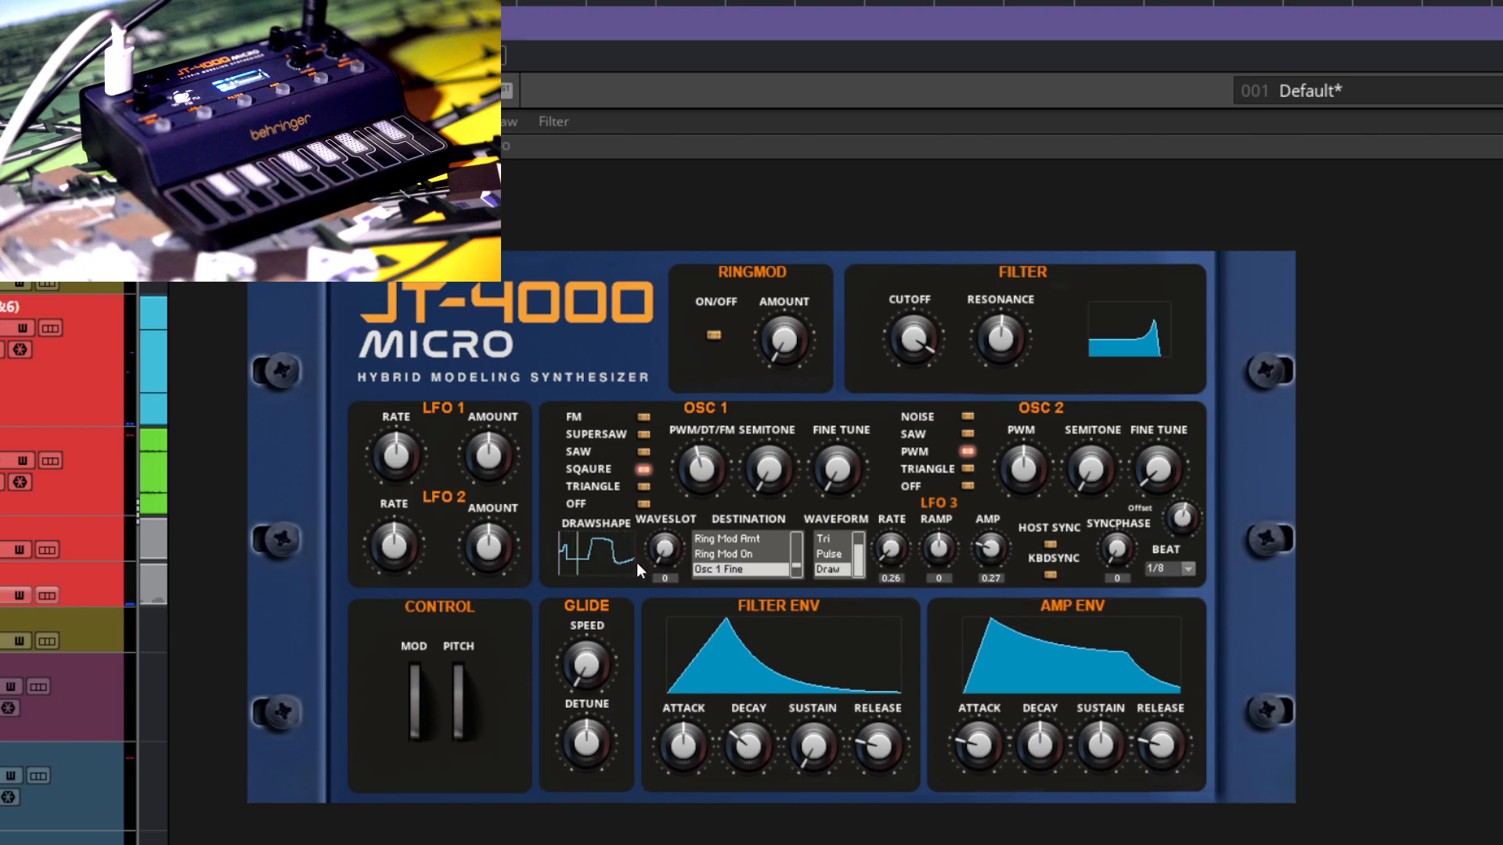
mouse_move(659, 560)
left_mouse_down()
mouse_move(684, 481)
mouse_move(677, 563)
left_mouse_up()
left_click_drag(560, 569, 585, 546)
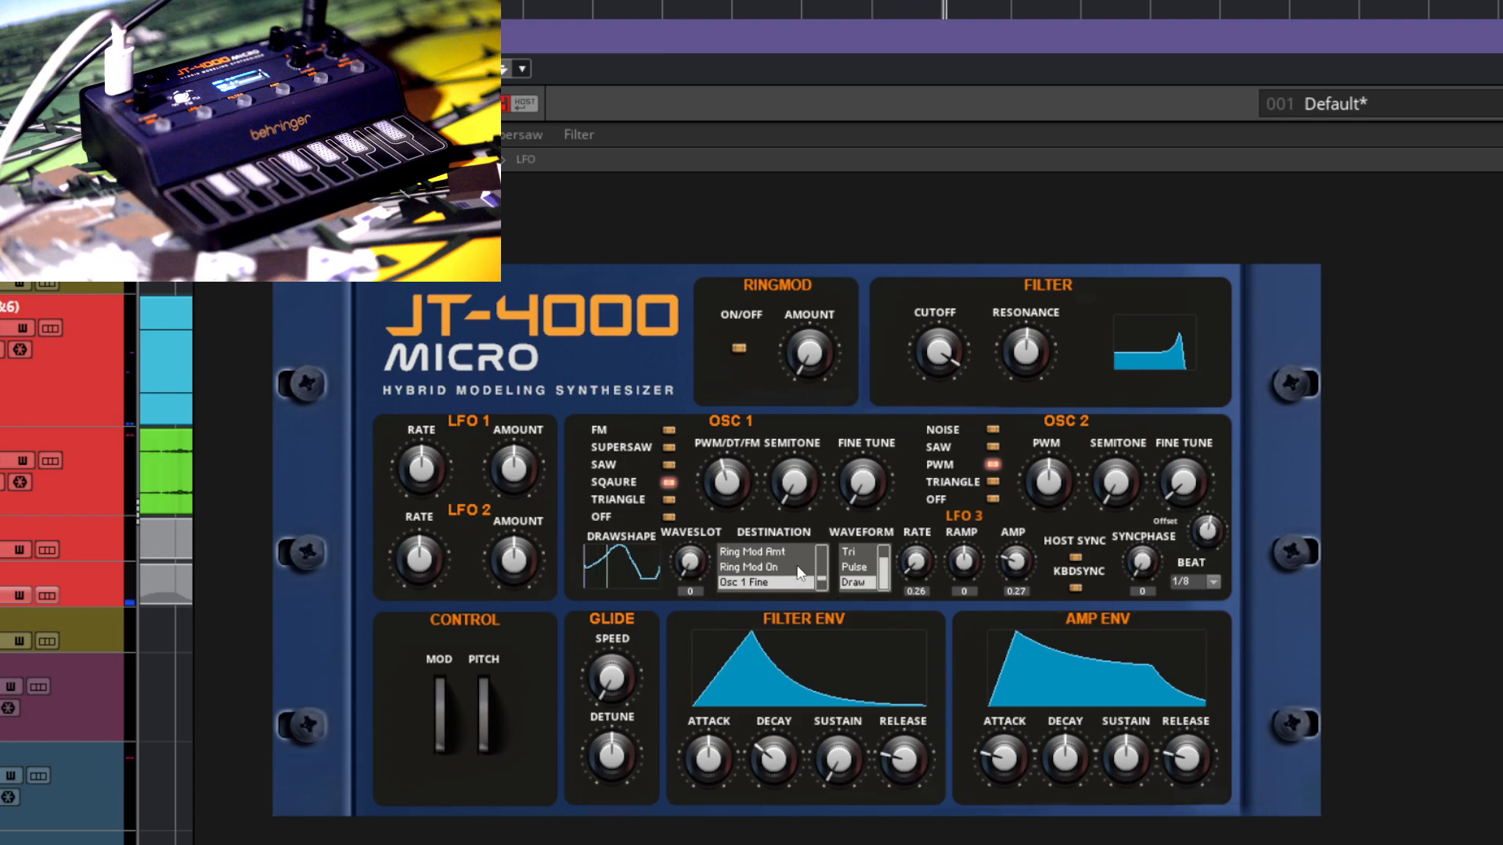
Step: Review the options available for LFO 3's destination, waveform and beat, keeping Draw as the waveform and 1/8 as the beat
mouse_move(828, 579)
left_mouse_down()
mouse_move(824, 543)
mouse_move(829, 583)
left_mouse_up()
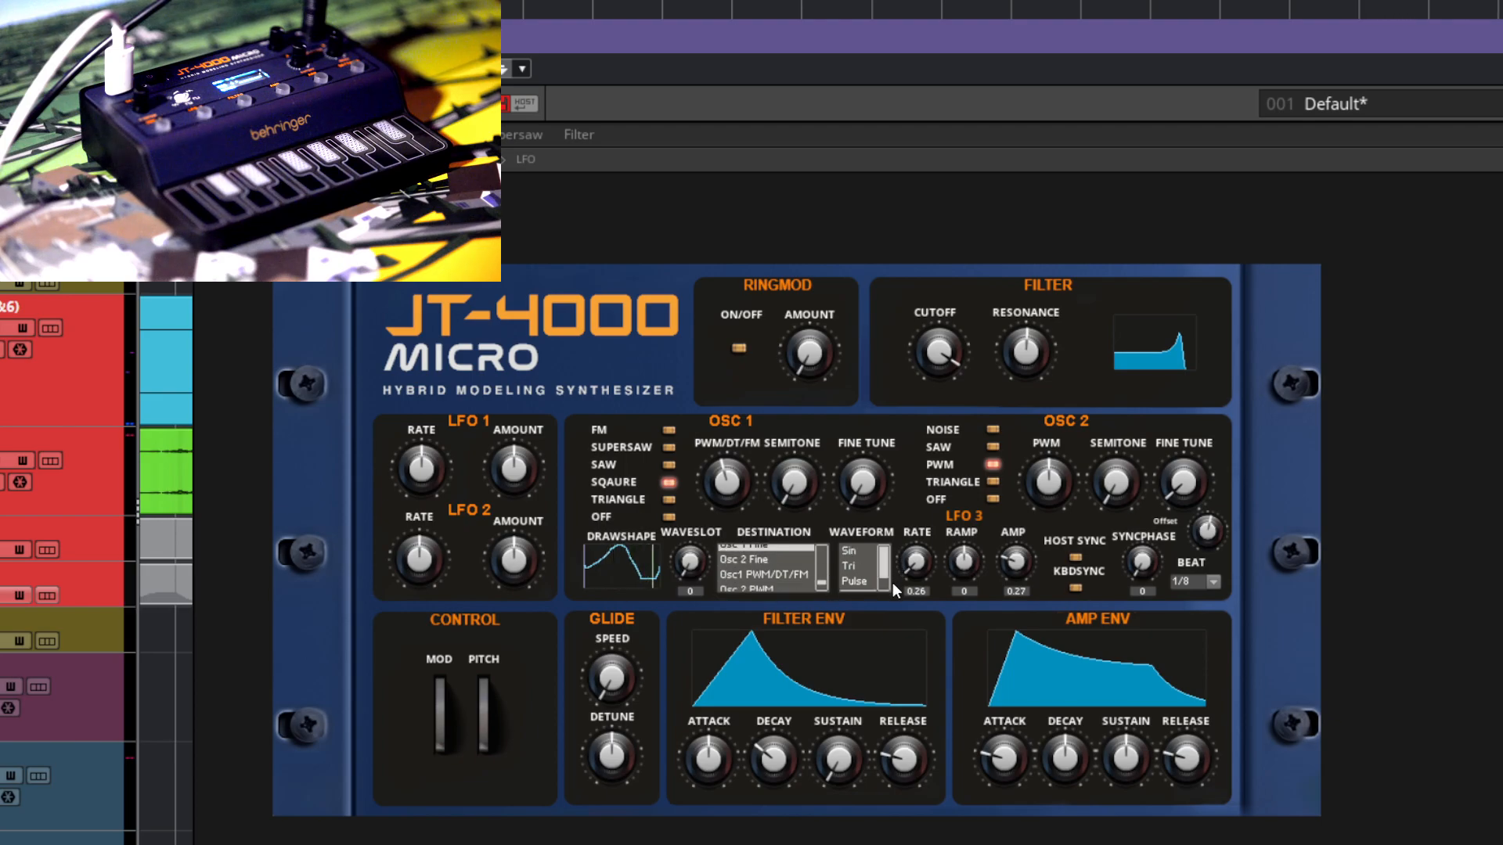
left_click_drag(886, 571, 889, 596)
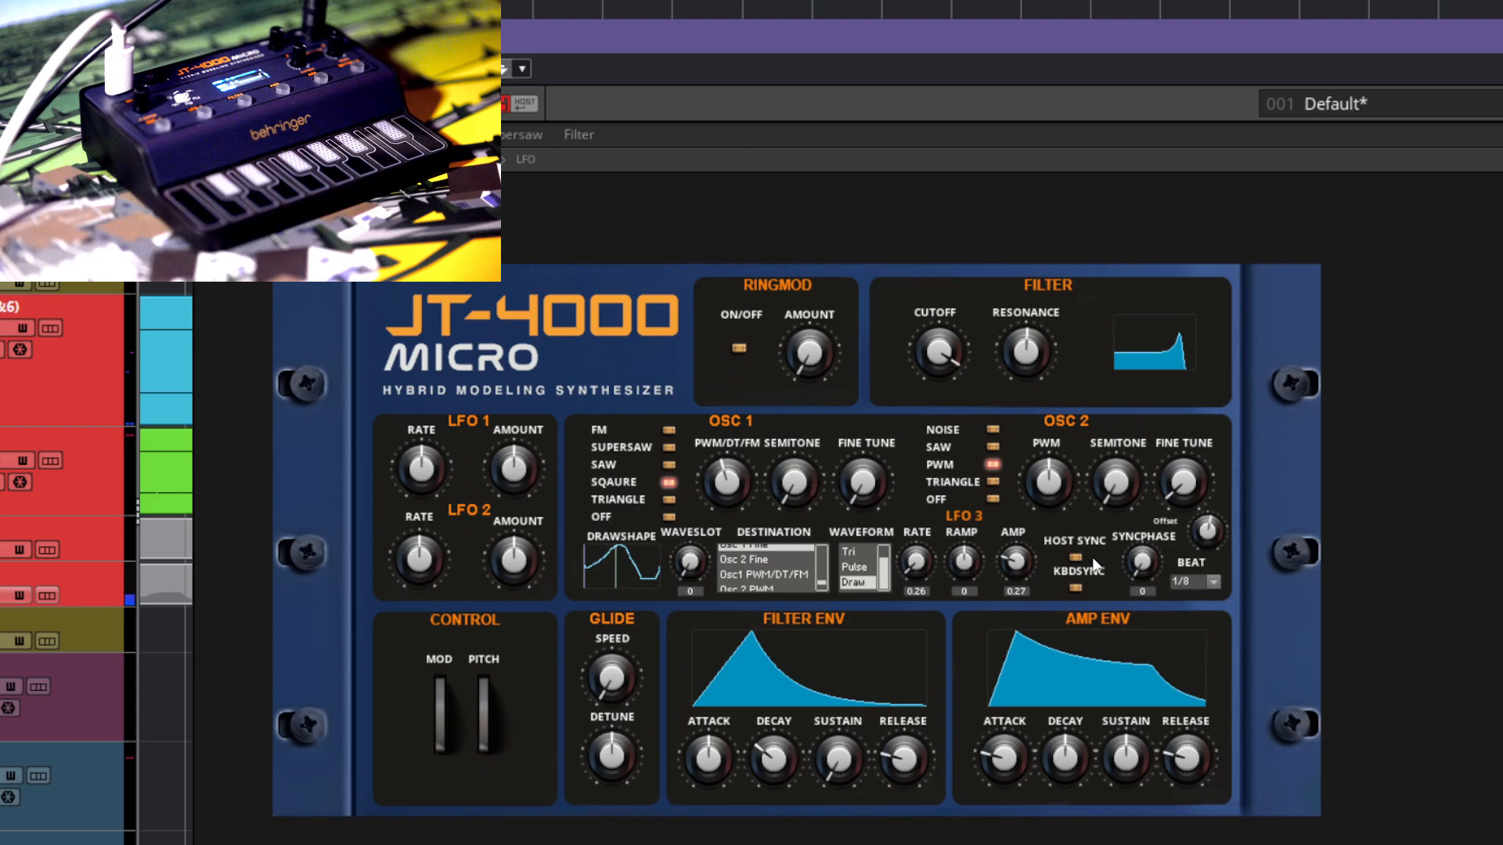
left_click(1214, 584)
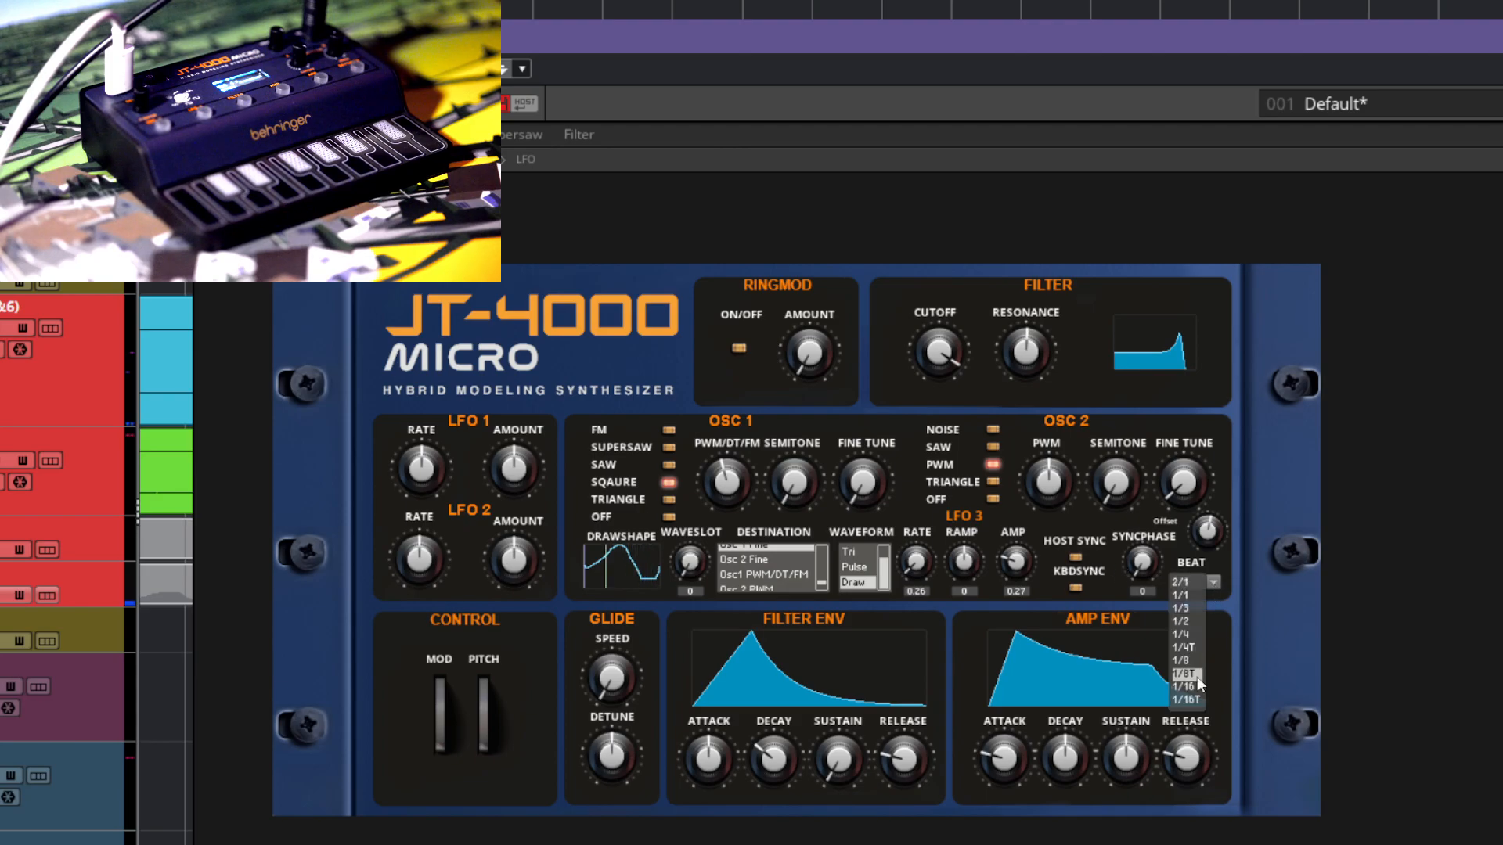
left_click(1198, 661)
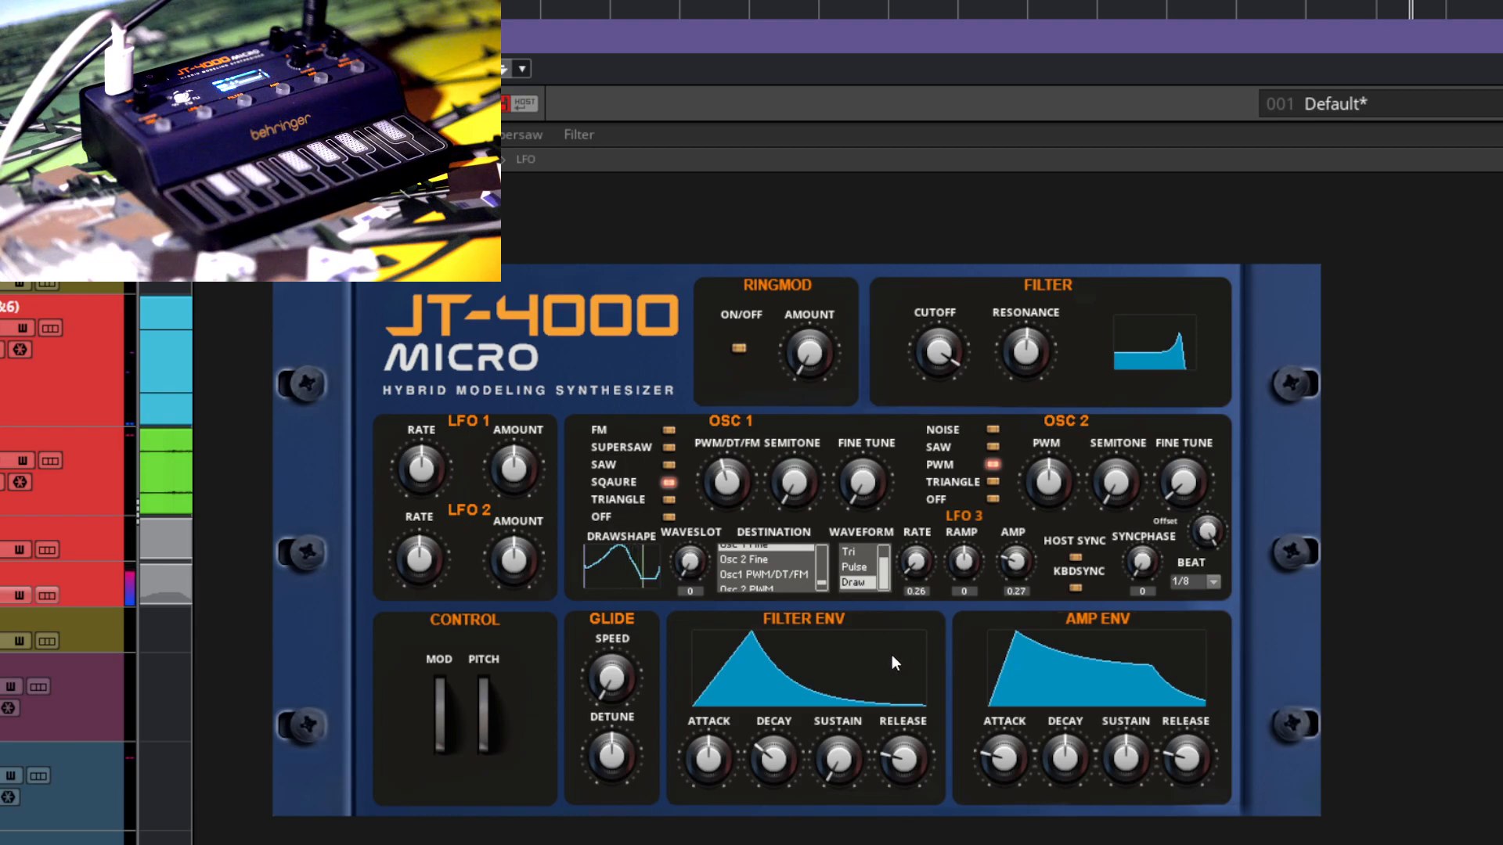
left_click_drag(822, 580, 816, 551)
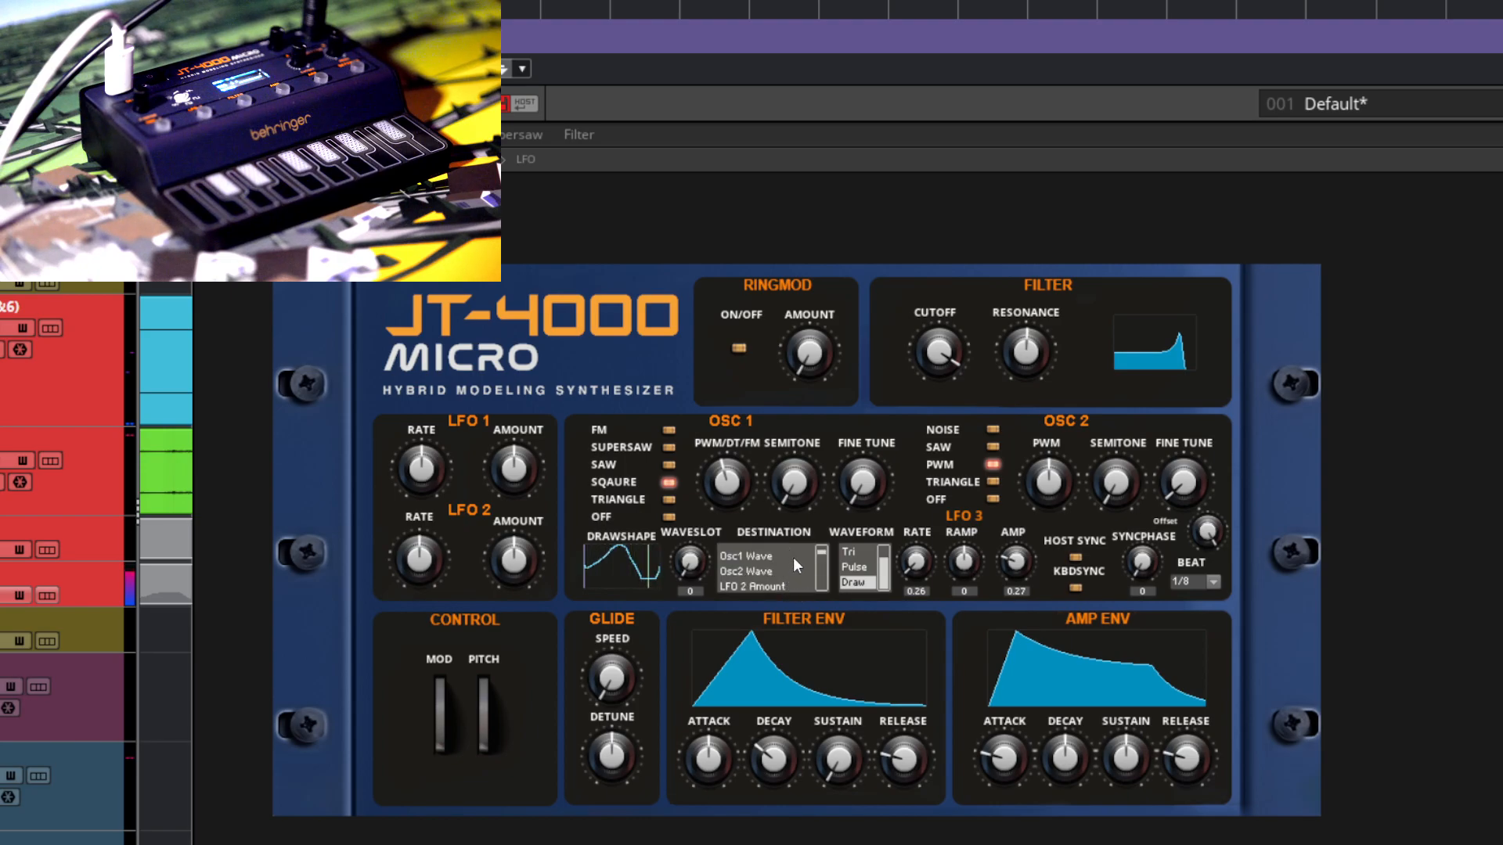
left_click_drag(820, 559, 820, 596)
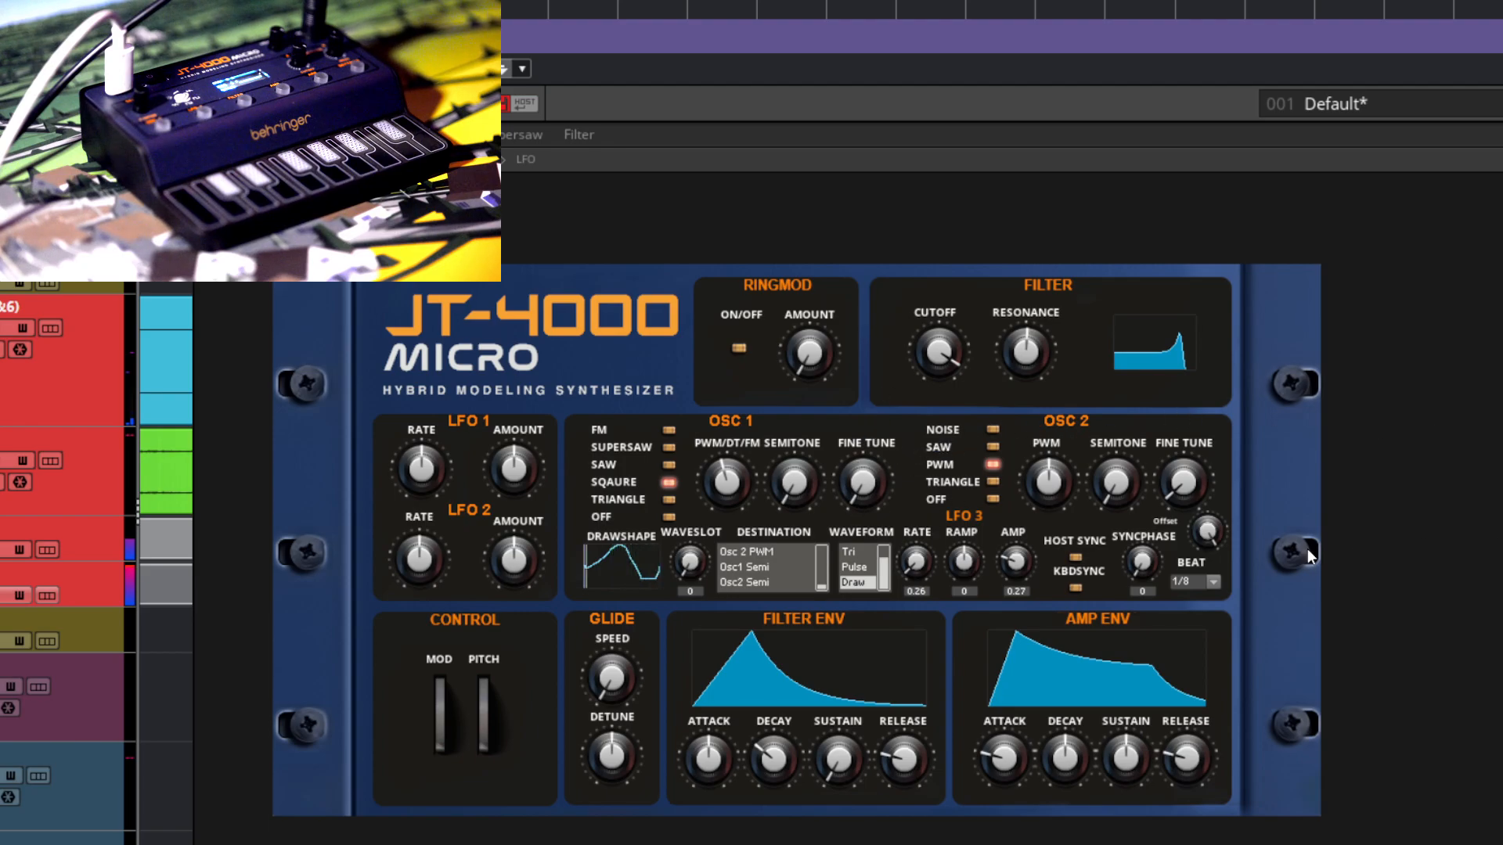
Step: Raise the filter cutoff slightly and route LFO 3 to VCF Cutoff
left_click_drag(823, 575, 823, 523)
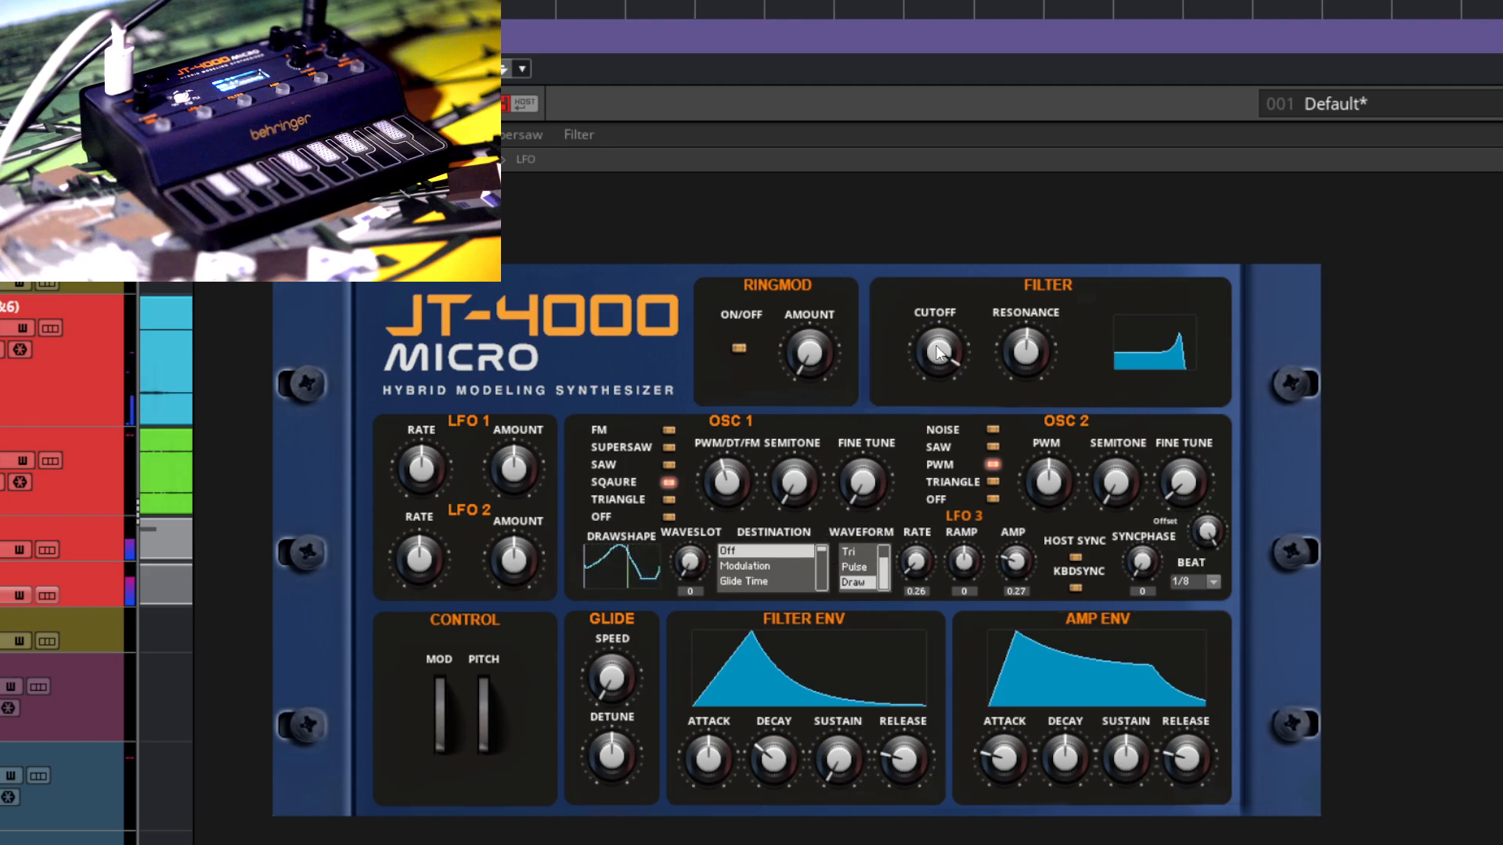
left_click_drag(931, 356, 1002, 247)
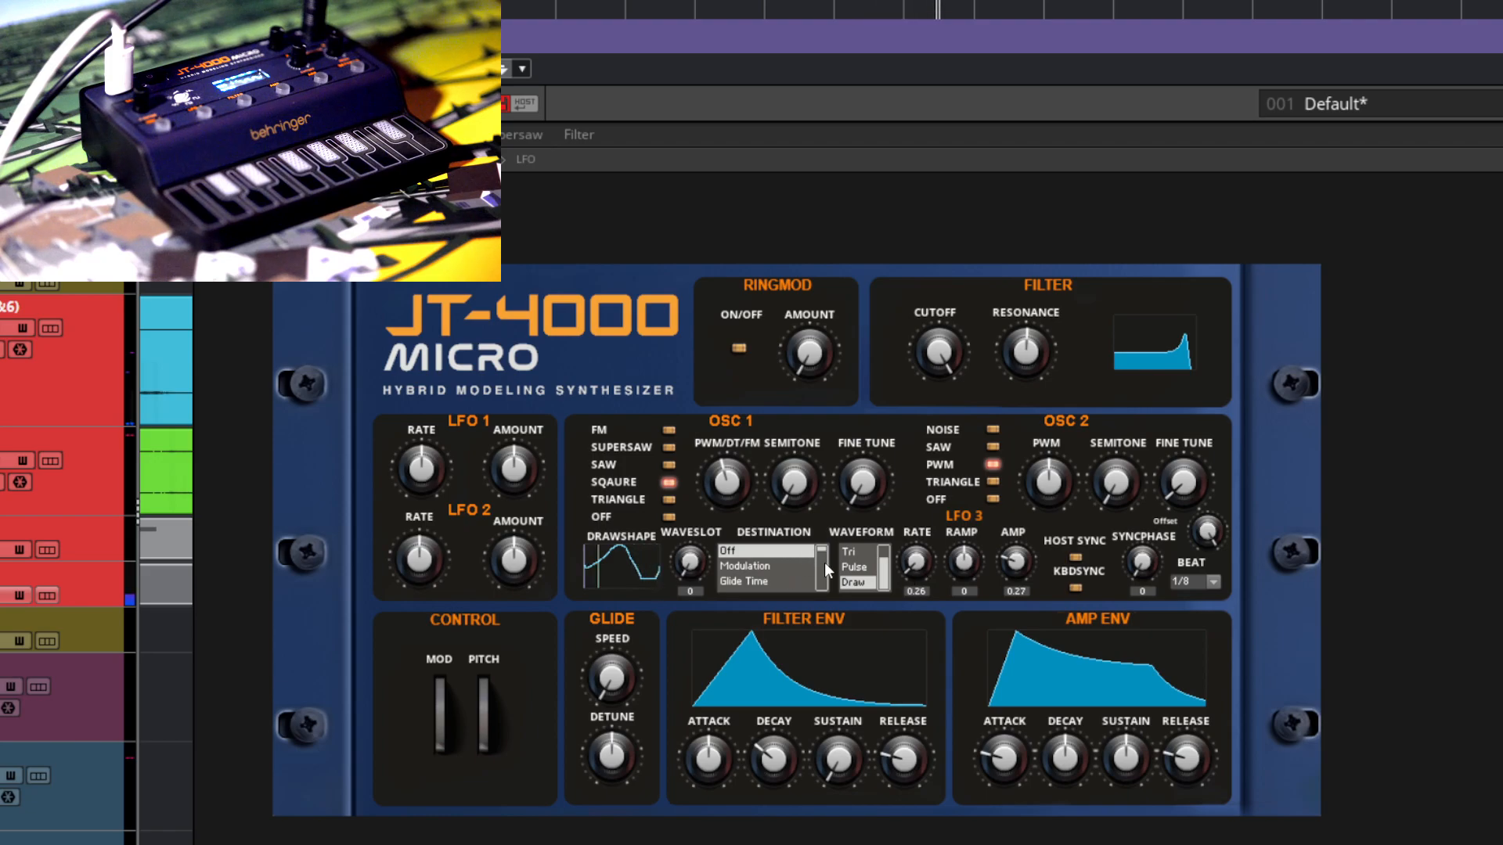
left_click_drag(823, 551, 830, 568)
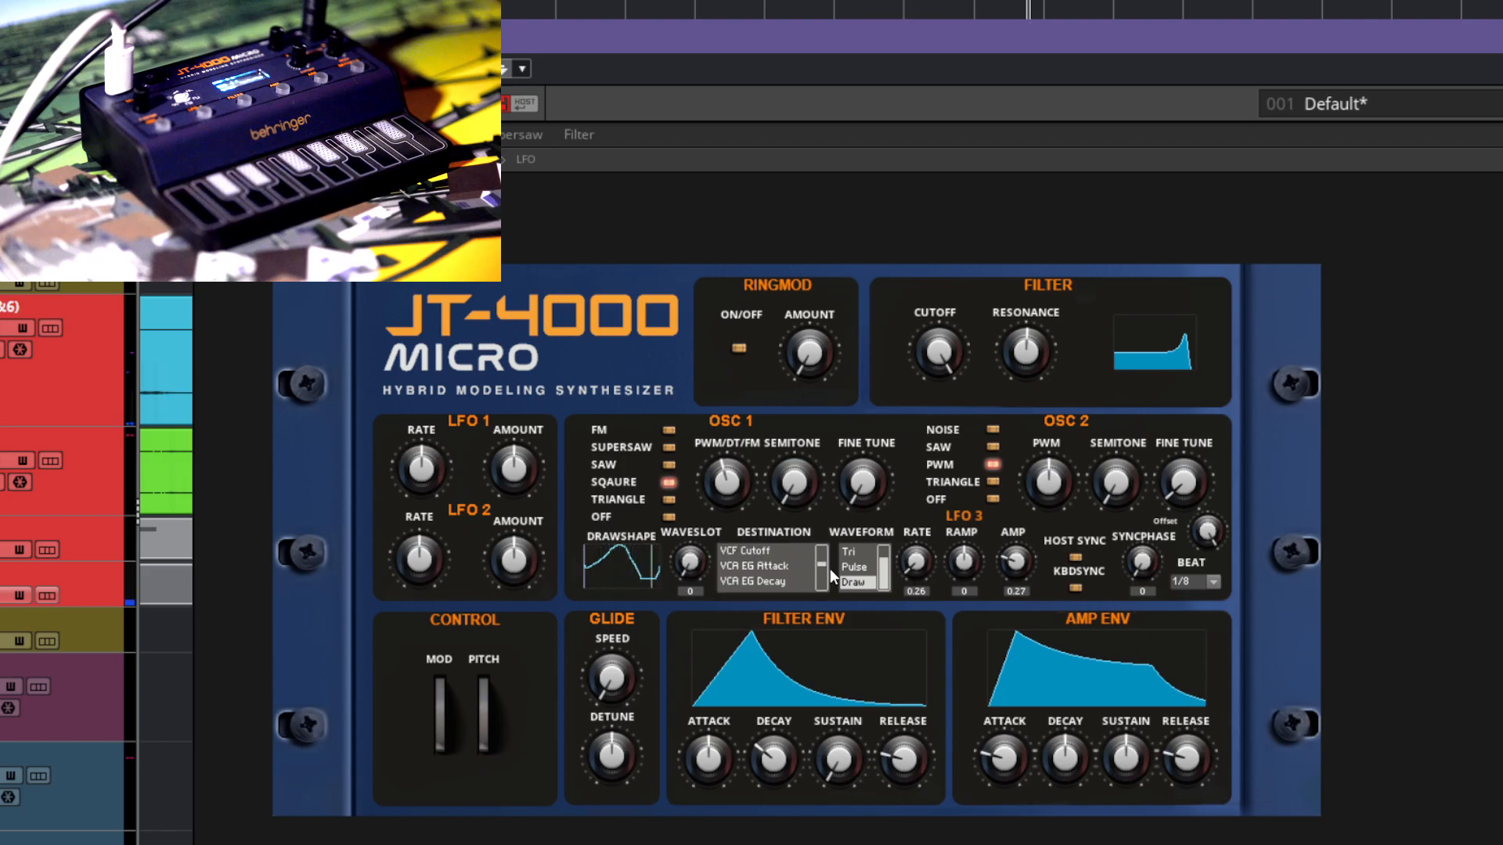
left_click(786, 554)
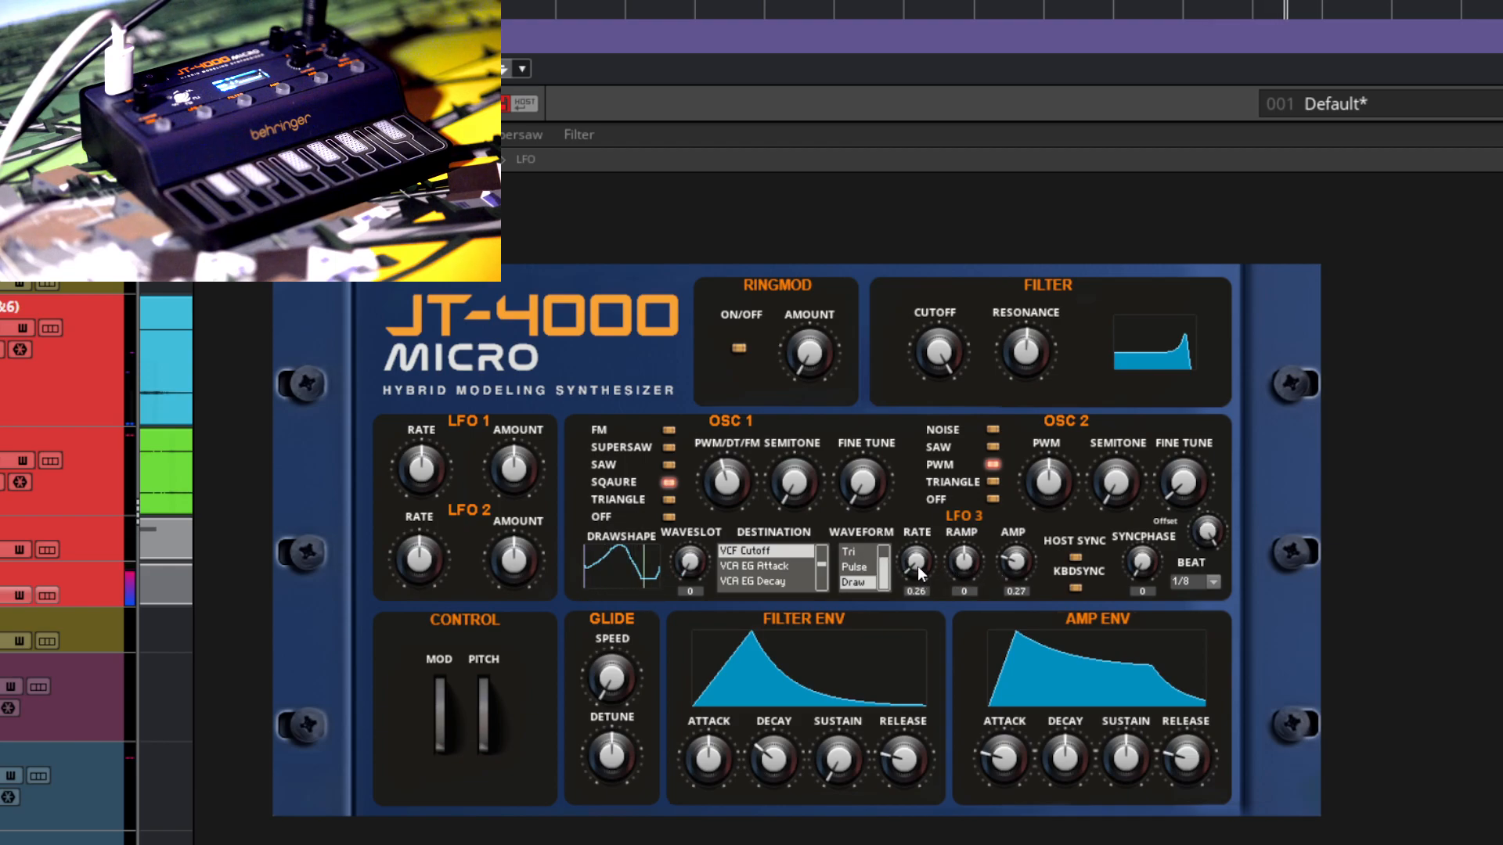
Step: Set LFO 3's rate to 0.22 and amp to 1, and redraw its waveform with a steeper rise and a lower tail
left_click_drag(1019, 572, 1030, 509)
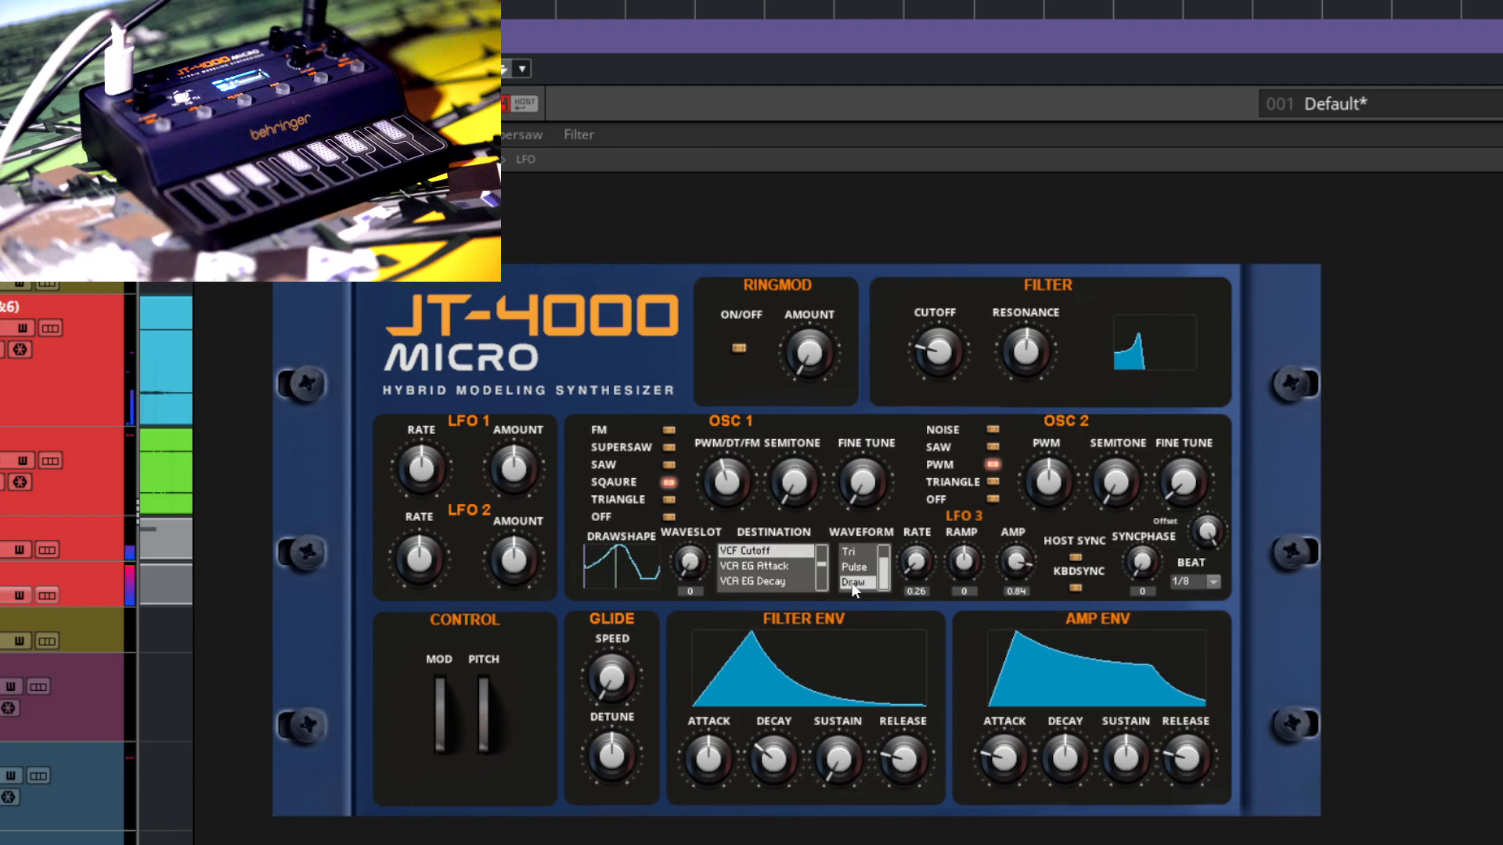
left_click_drag(924, 567, 924, 570)
left_click_drag(1210, 530, 1218, 550)
left_click_drag(996, 581, 1010, 551)
mouse_move(587, 566)
left_mouse_down()
mouse_move(607, 543)
mouse_move(645, 584)
left_mouse_up()
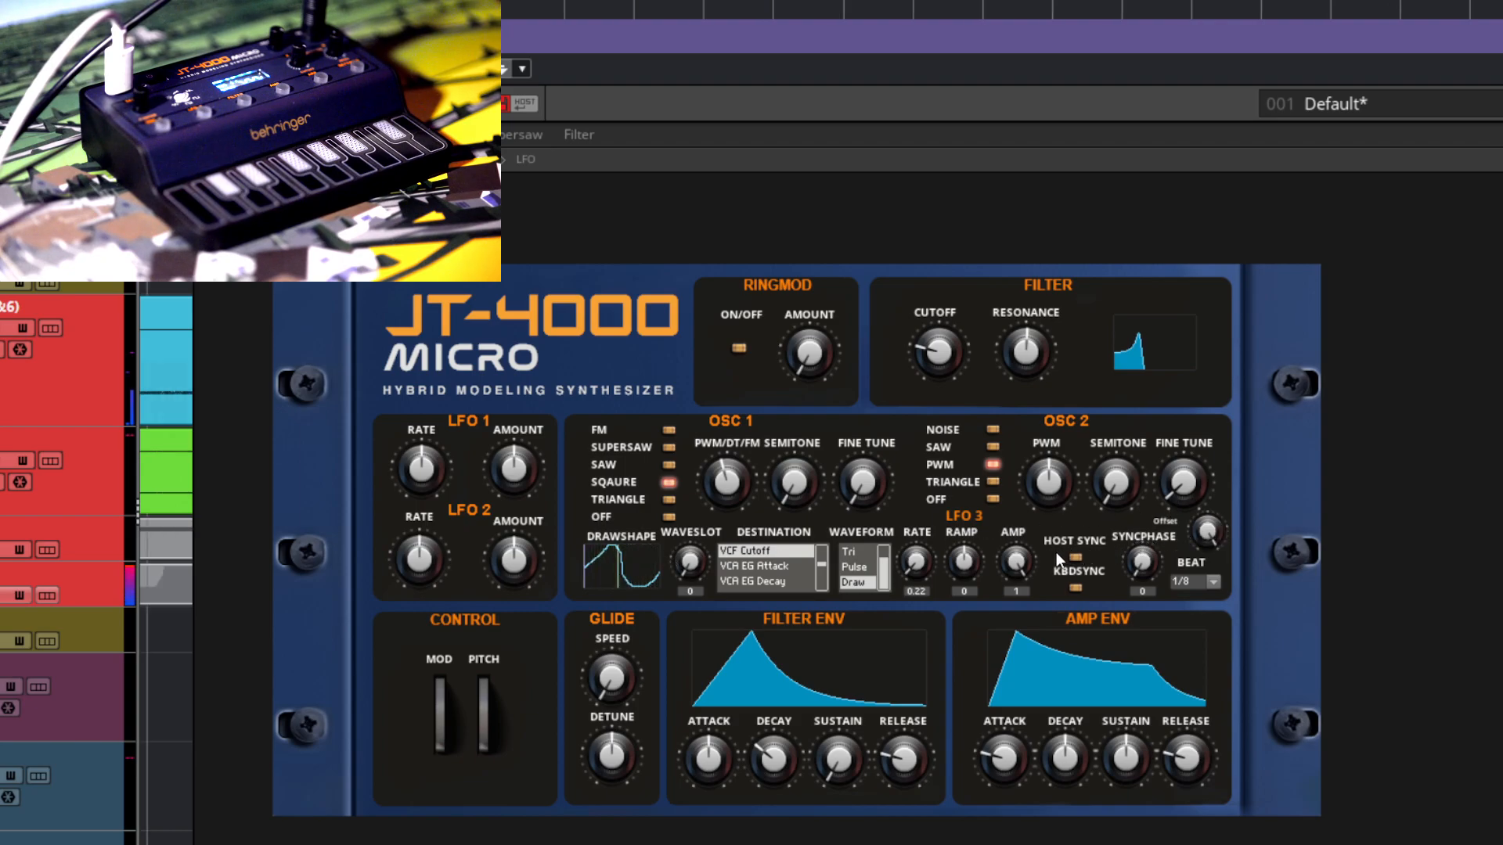
Step: Speed up LFO 3 to a rate of 4.78 and reduce its amp to 0.74
left_click_drag(918, 566, 1151, 0)
left_click_drag(903, 546, 921, 504)
left_click_drag(944, 400, 966, 151)
left_click_drag(1016, 563, 1017, 601)
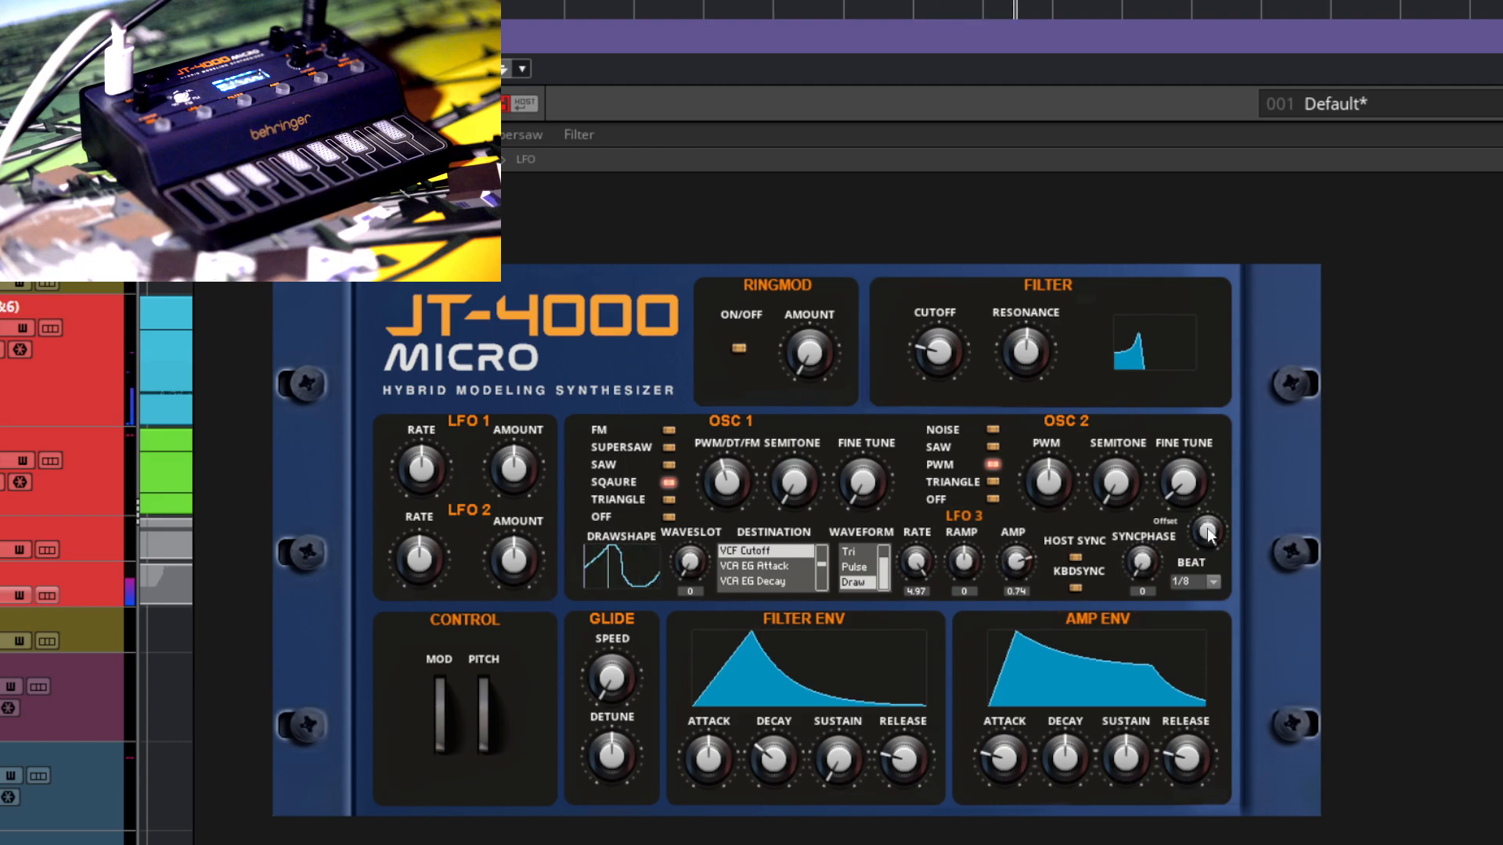
left_click_drag(923, 565, 933, 604)
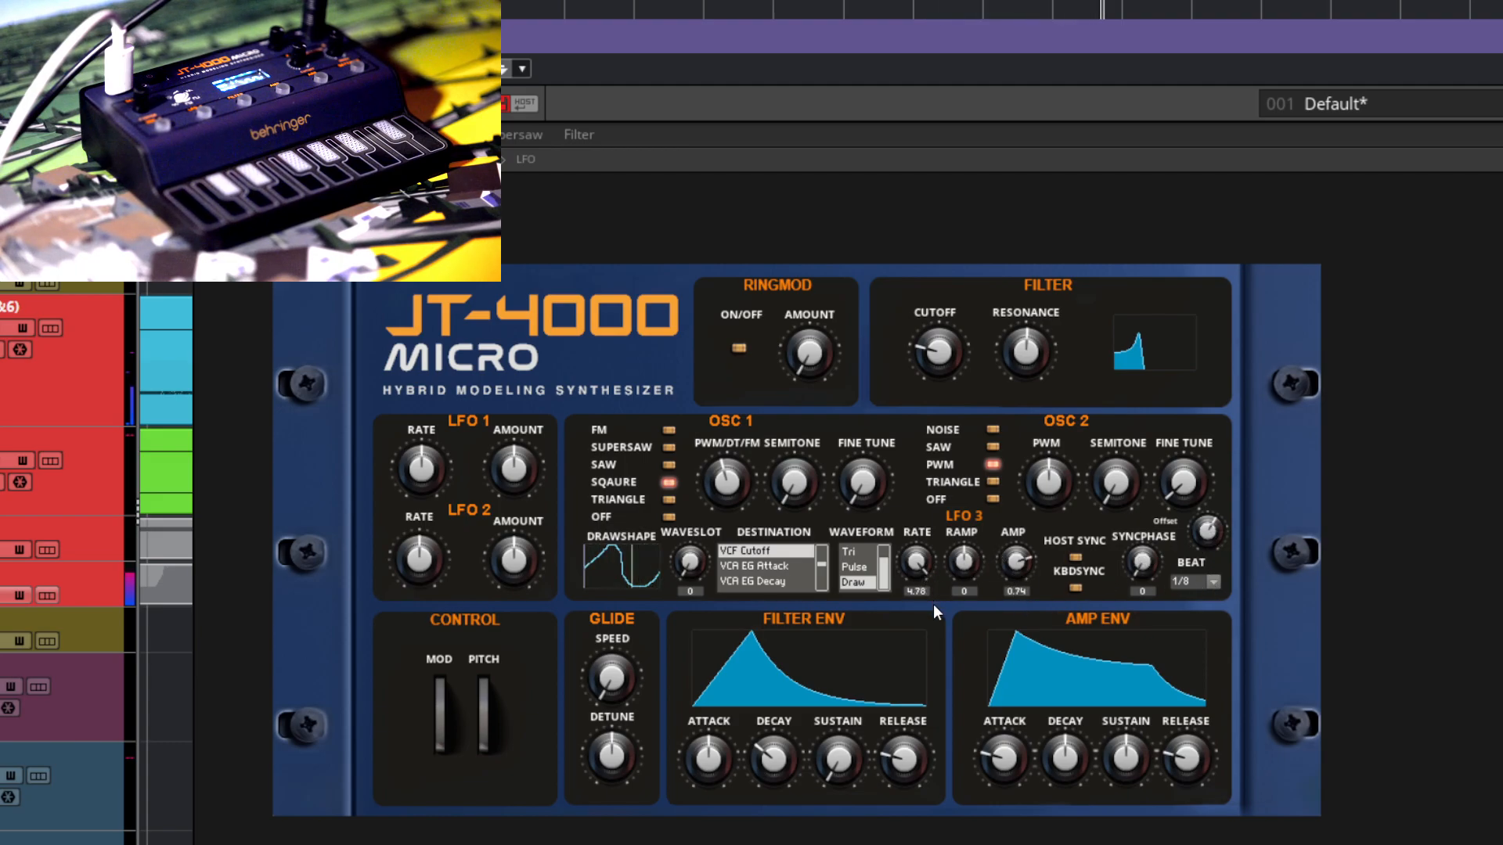
Step: Turn on host sync for LFO 3 and set its beat to 1/4
left_click(1075, 558)
left_click(1212, 587)
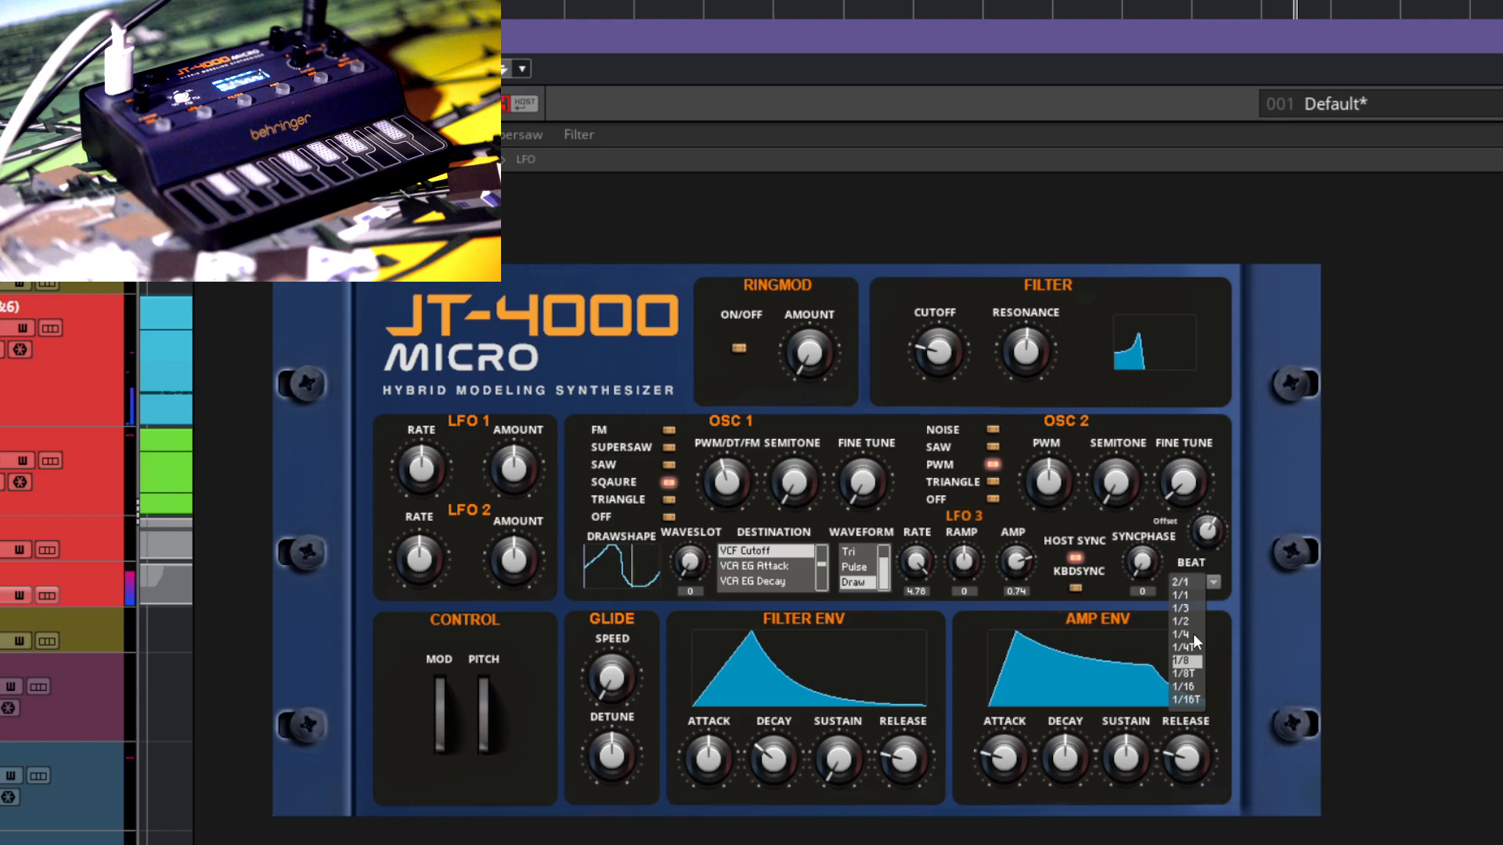
left_click(1186, 633)
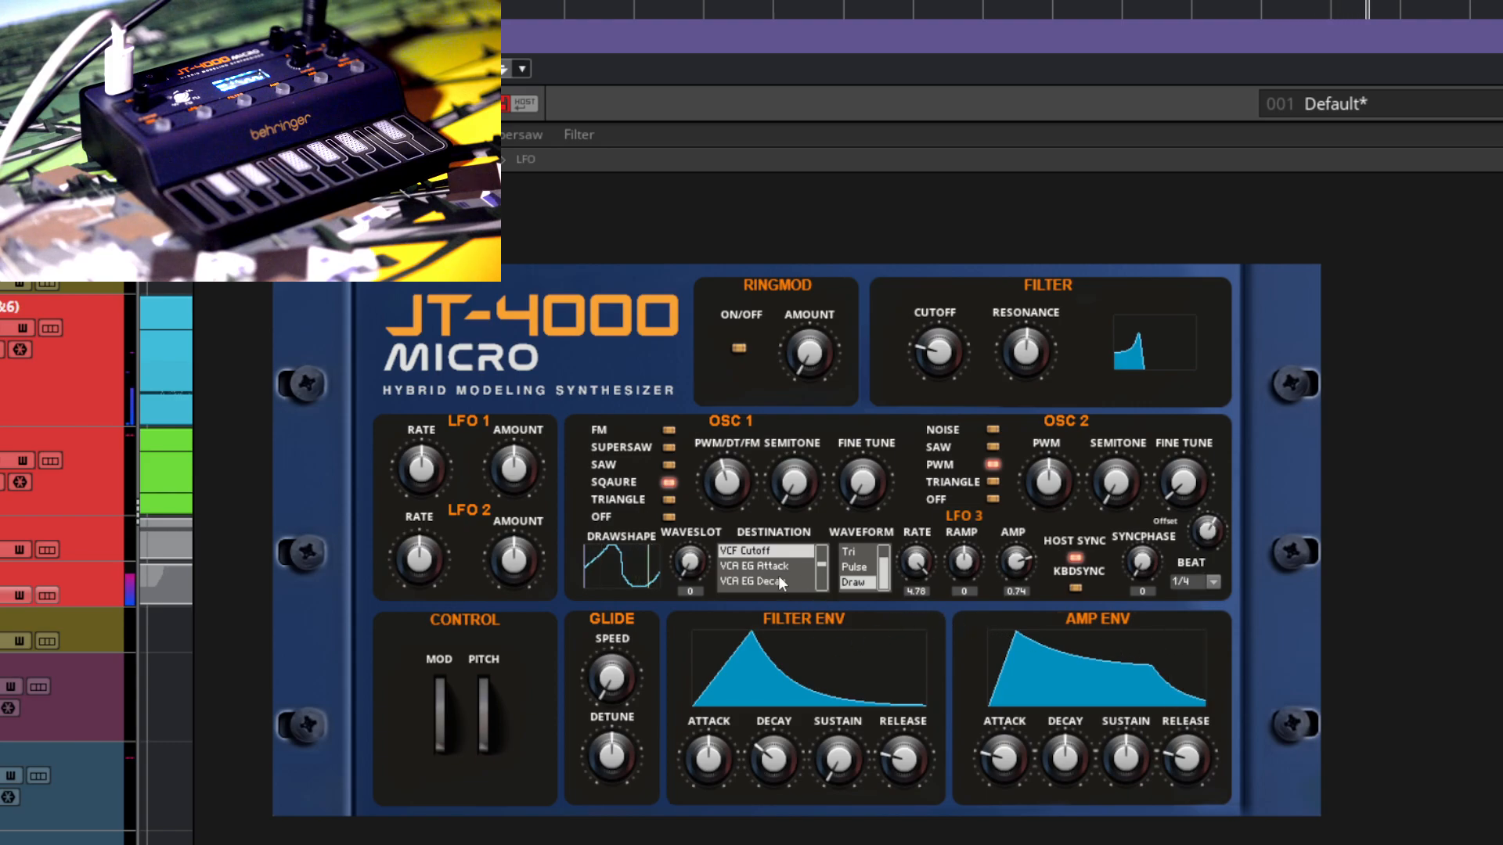
Step: Switch LFO 3 to wave slot 5 and raise the filter cutoff
left_click_drag(690, 562, 703, 521)
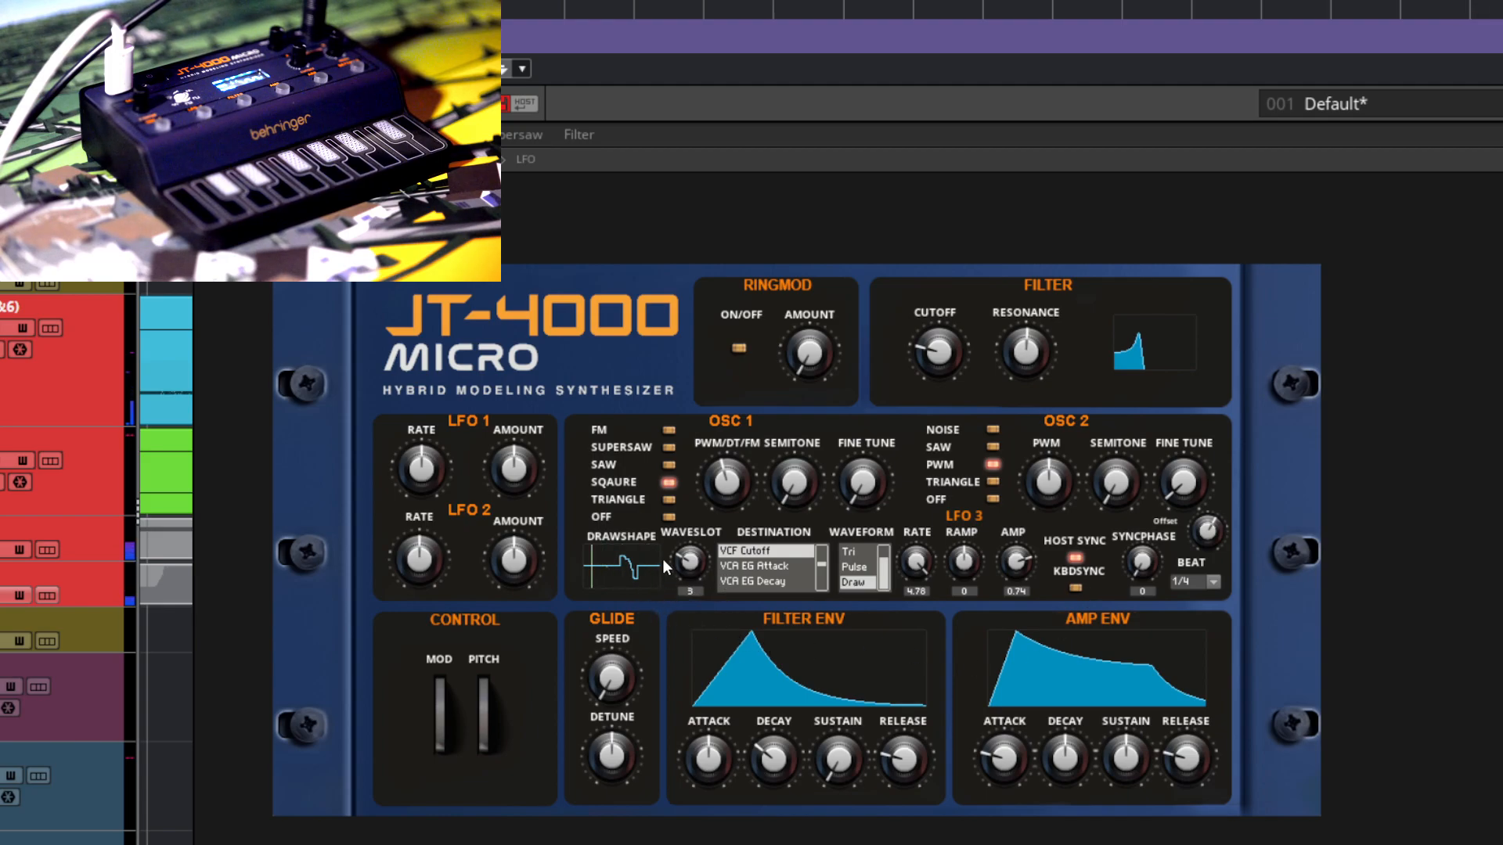
left_click_drag(931, 353, 947, 279)
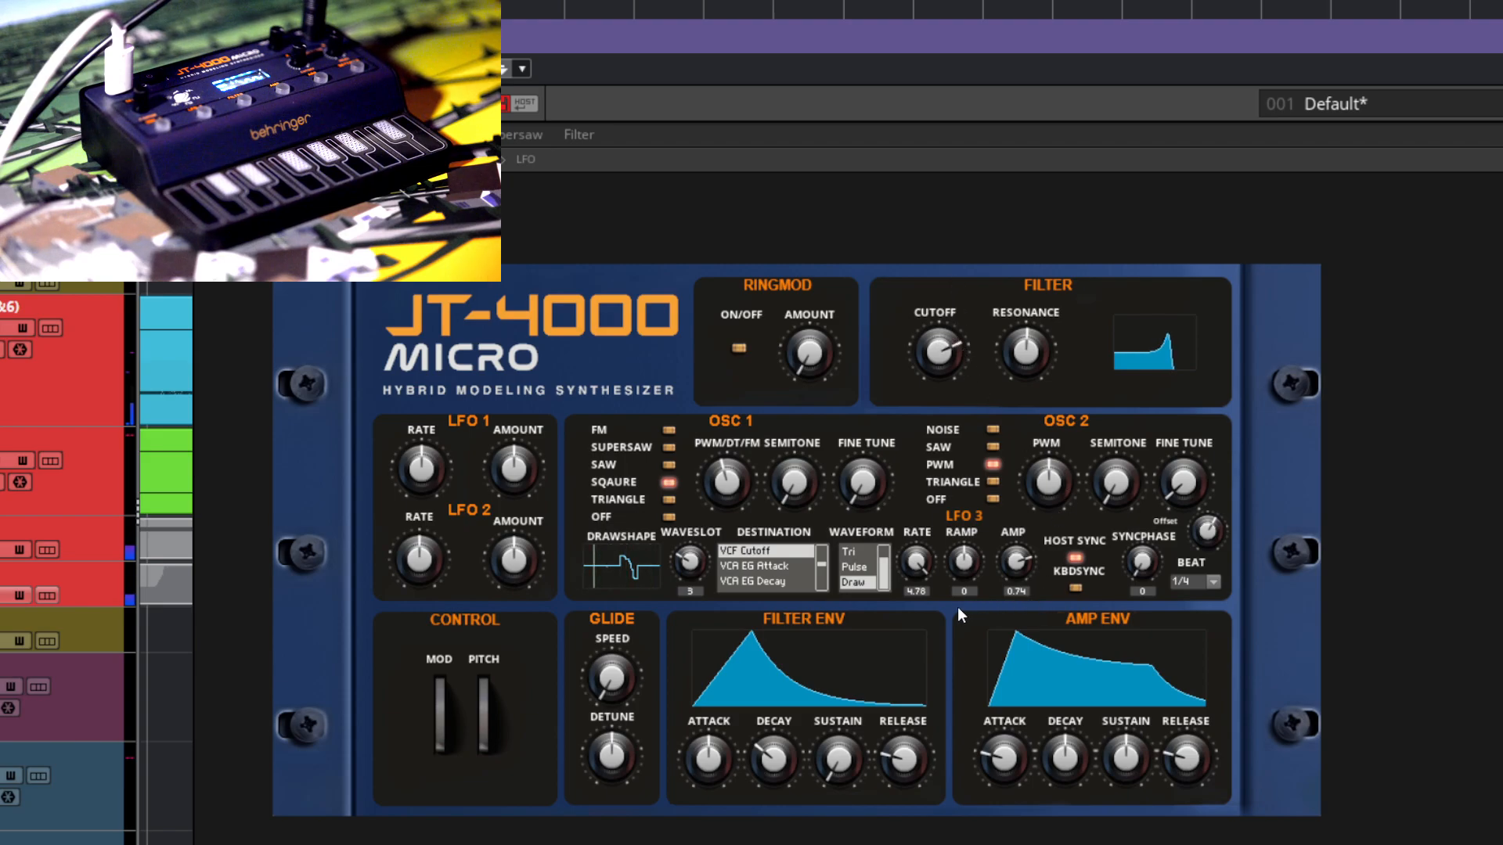
mouse_move(874, 496)
left_mouse_down()
mouse_move(874, 453)
mouse_move(866, 515)
left_mouse_up()
Step: Set LFO 3's amp to 0.98 and readjust its offset together with the filter cutoff
left_click_drag(997, 560, 1034, 524)
mouse_move(1193, 529)
left_mouse_down()
mouse_move(1213, 475)
mouse_move(1213, 577)
mouse_move(1213, 415)
left_mouse_up()
left_click_drag(937, 362, 941, 330)
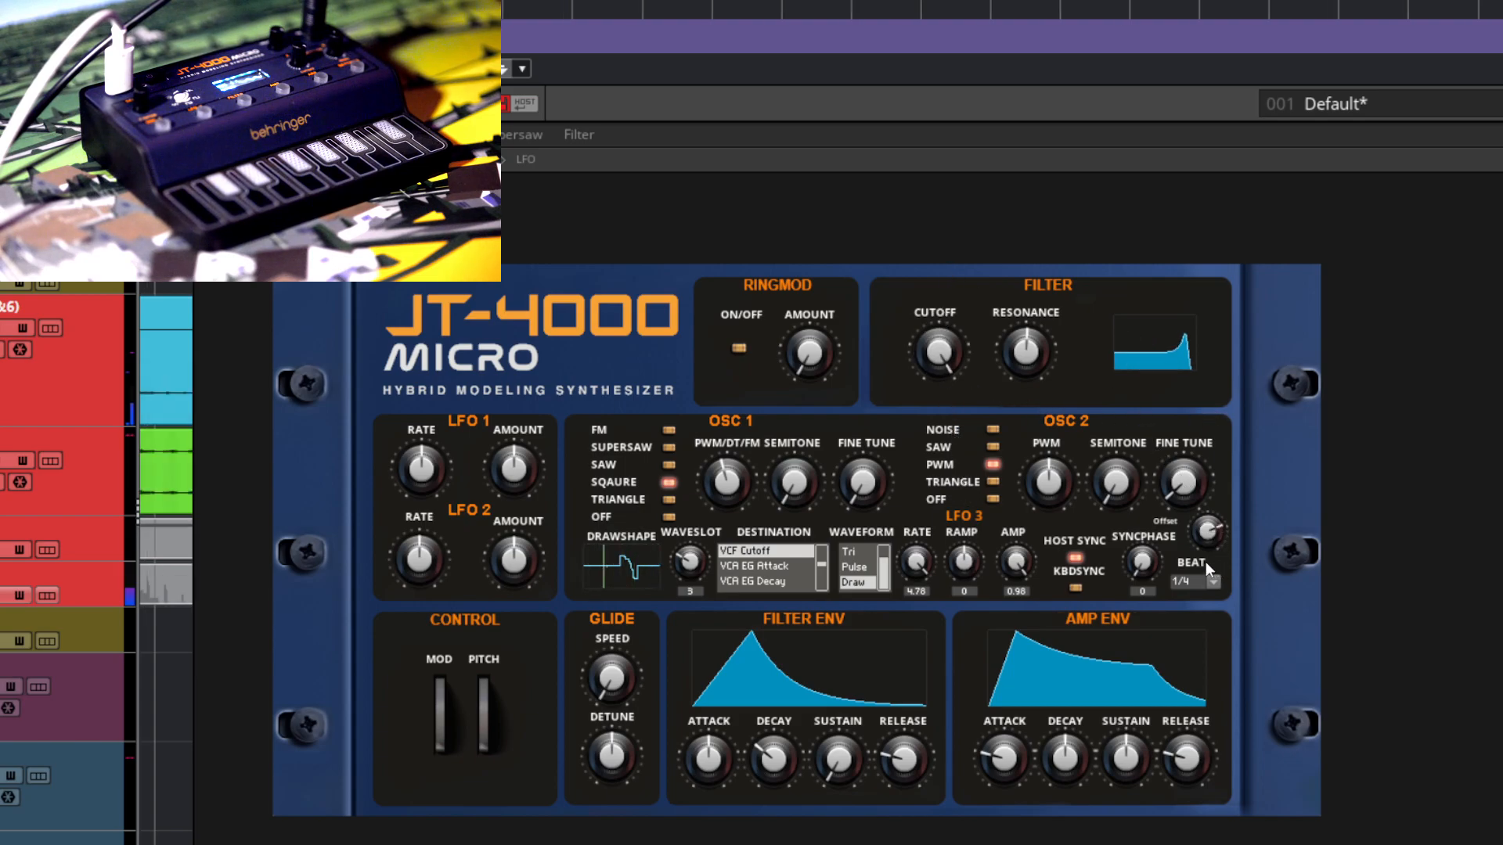
left_click_drag(945, 383, 946, 327)
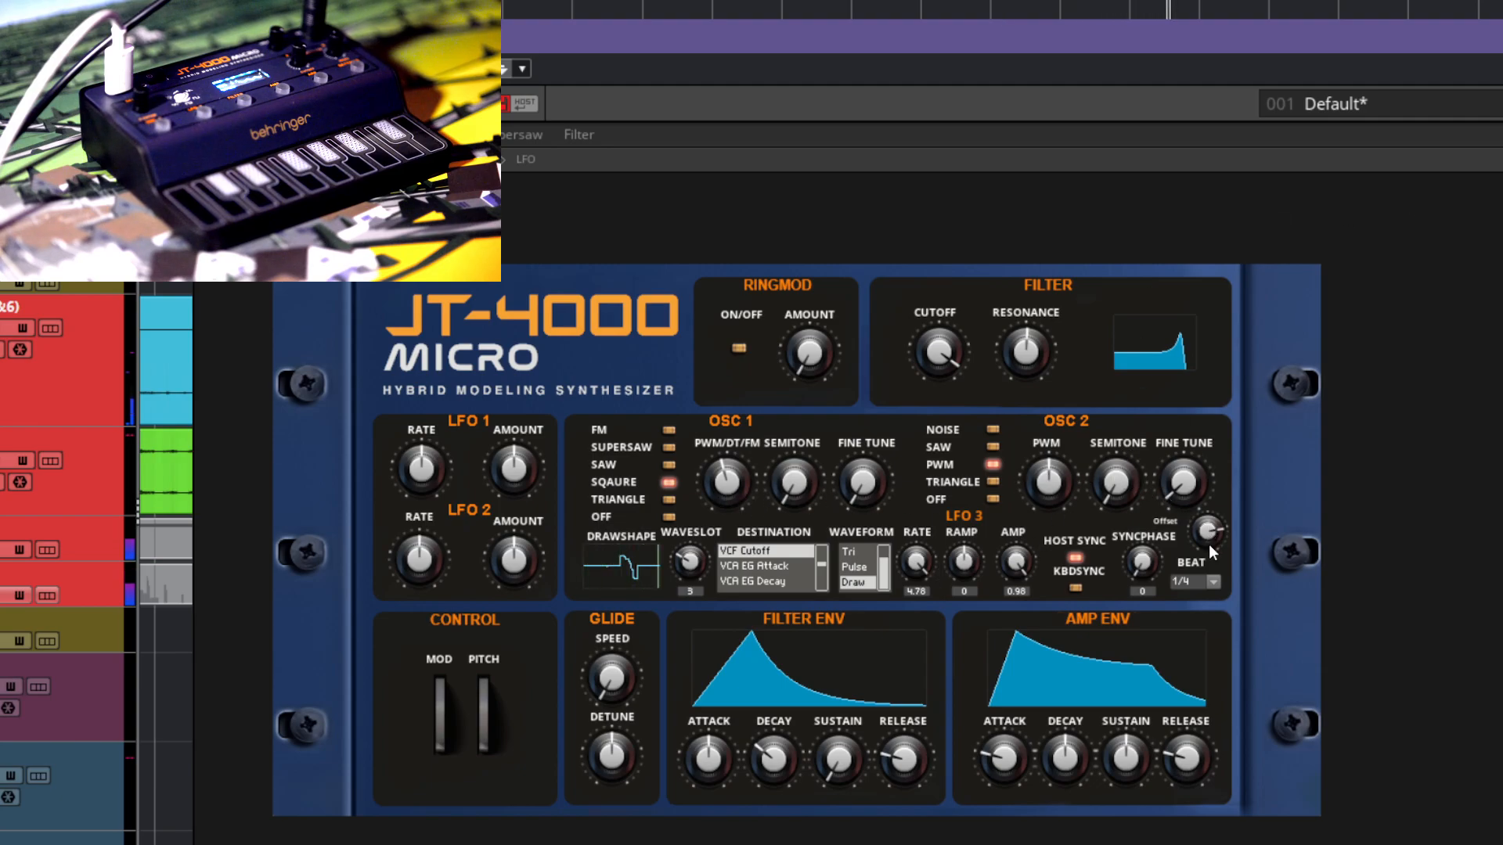
Step: Return LFO 3 to wave slot 0 and set its waveform to Tri
left_click_drag(698, 567, 698, 596)
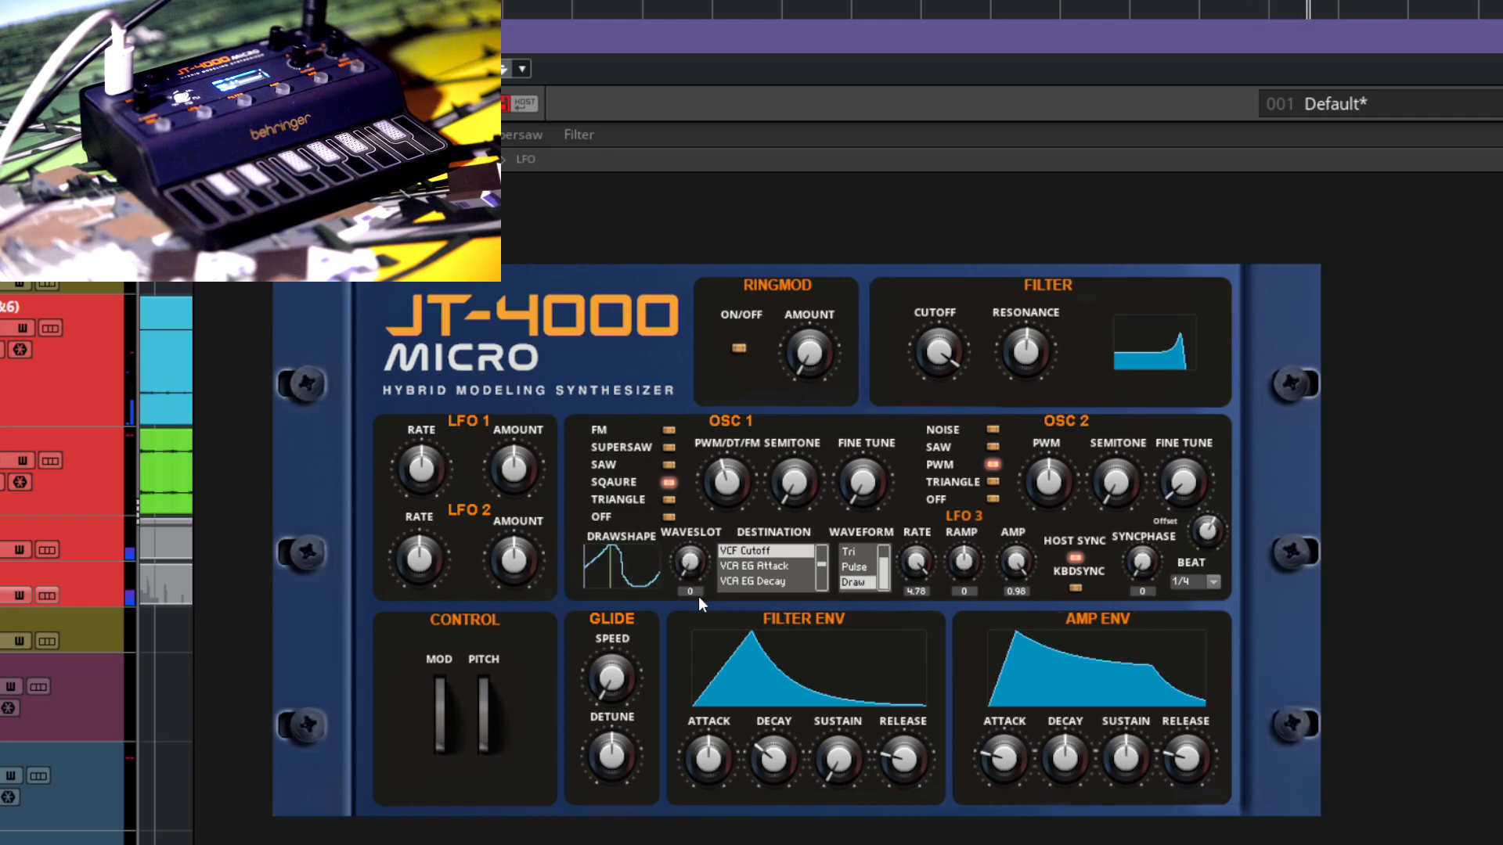
left_click(861, 553)
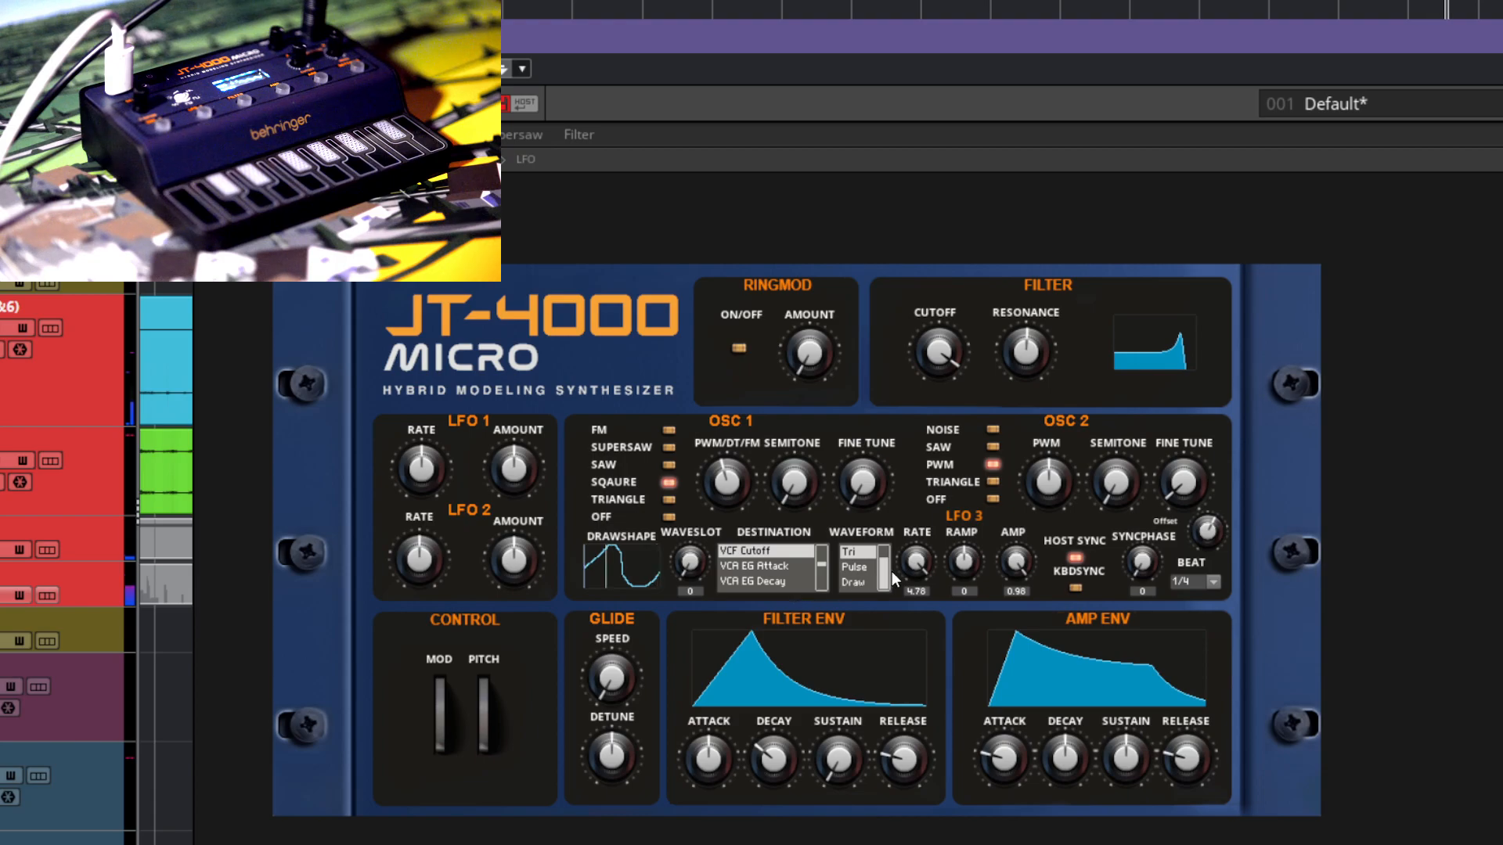
scroll(886, 571, "up", 1)
Step: Lower LFO 3's rate to 2.1
left_click_drag(916, 562, 917, 598)
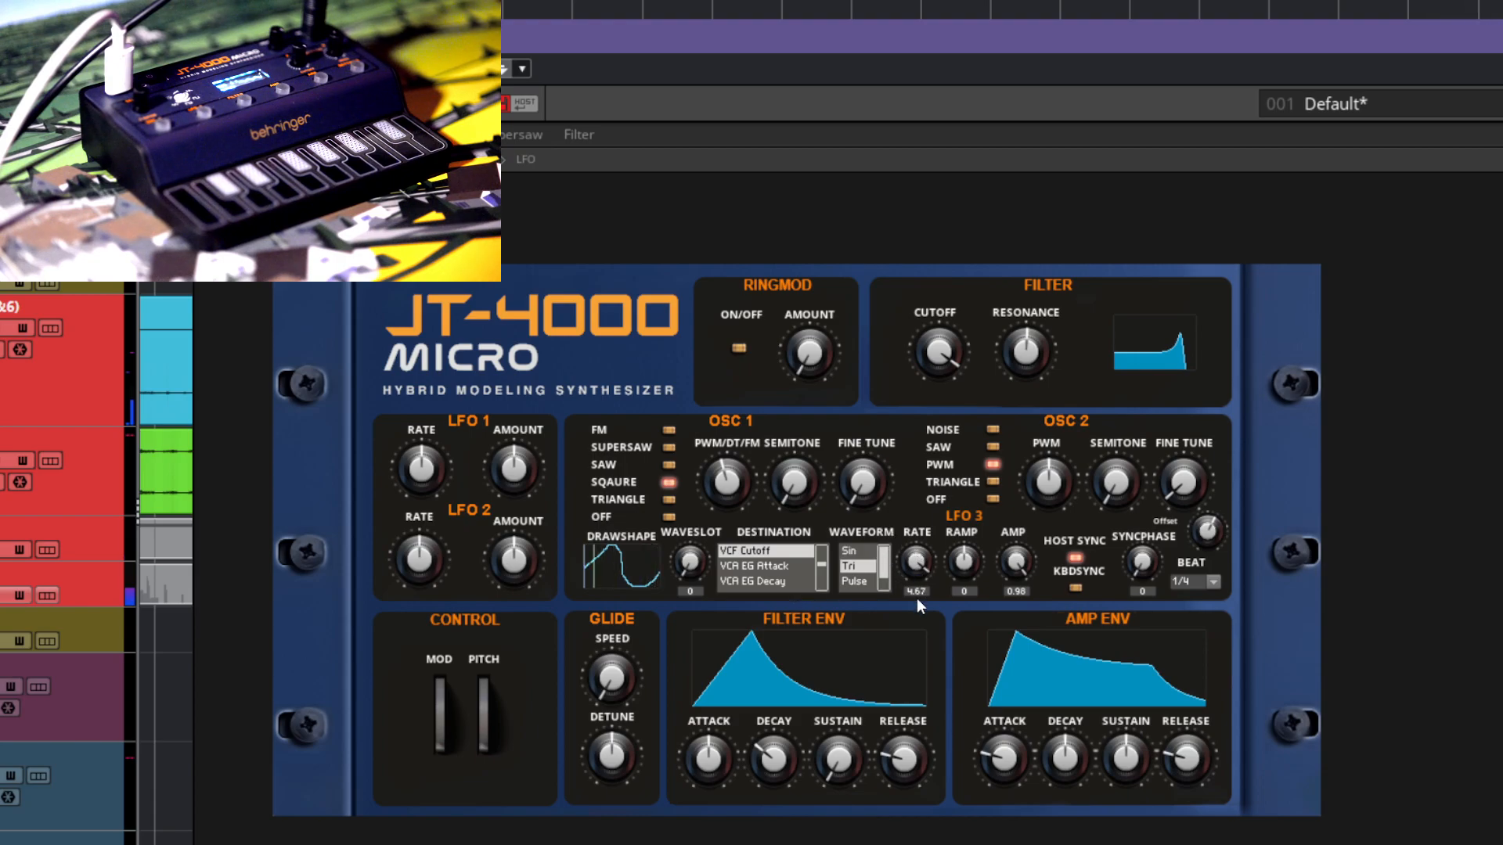
left_click_drag(899, 768, 886, 839)
left_click_drag(916, 565, 912, 751)
Step: Set LFO 3's beat to 1/16 and its ramp to -1
left_click(1189, 583)
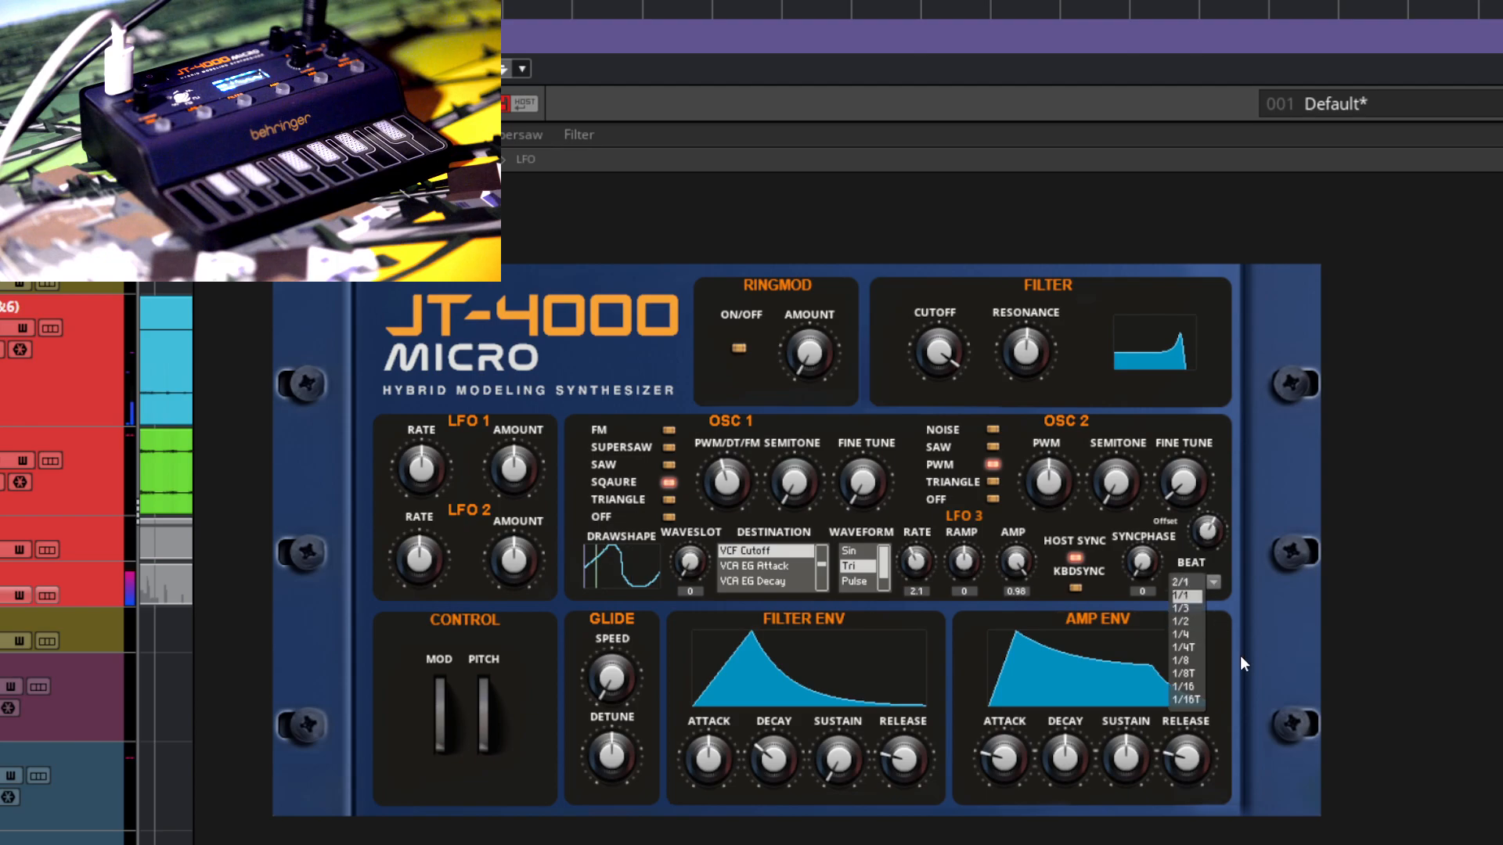
left_click(1190, 685)
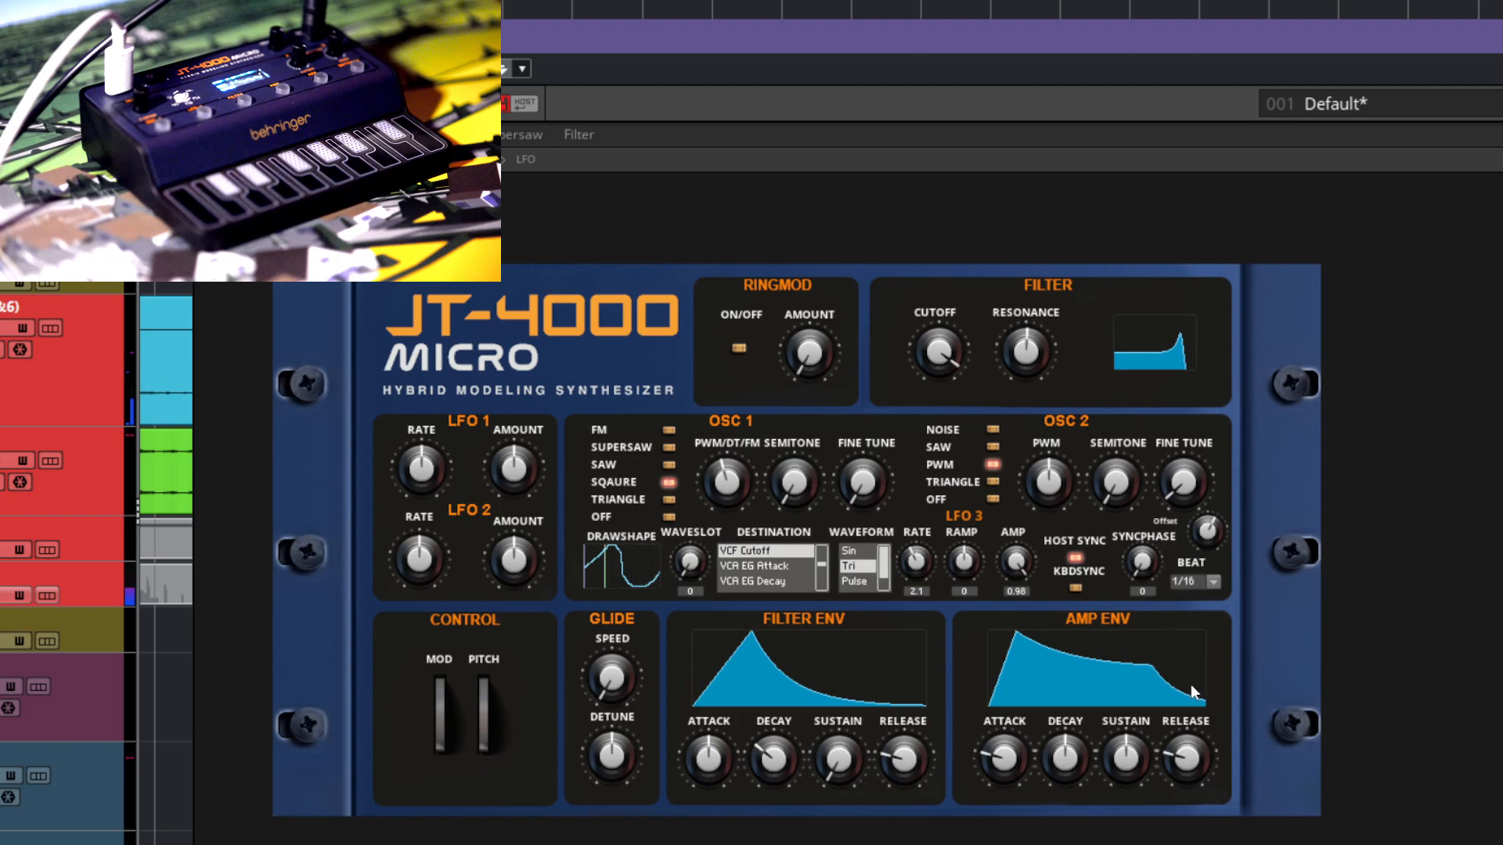
left_click_drag(960, 565, 991, 507)
left_click_drag(973, 599, 984, 725)
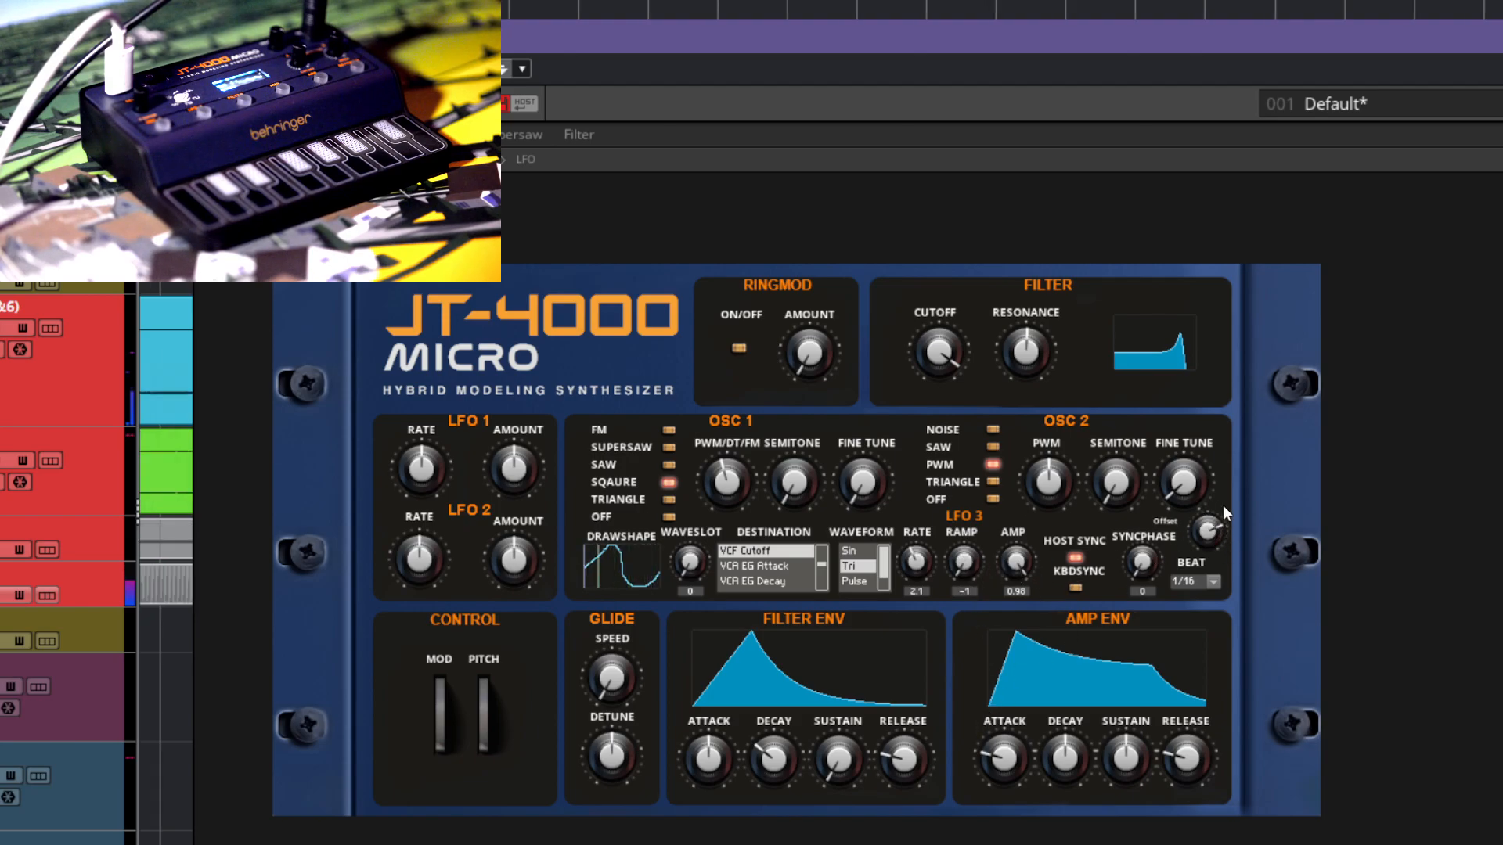
Step: Lower the filter cutoff to just below its midpoint and fine-adjust LFO 3's offset
left_click_drag(1095, 468, 1110, 510)
left_click_drag(957, 359, 972, 438)
left_click_drag(1218, 560, 1218, 578)
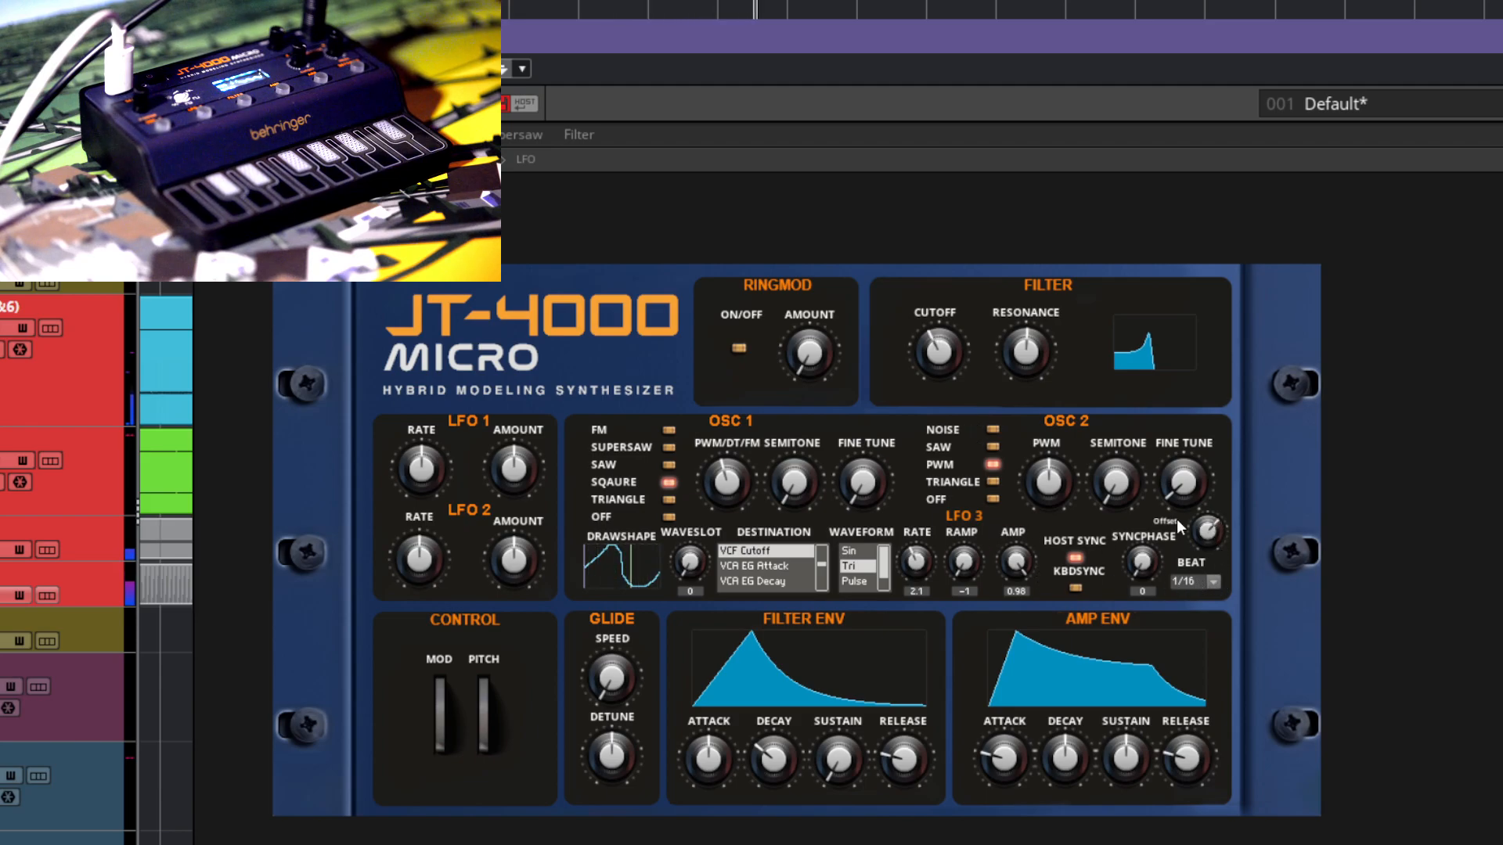
left_click_drag(1210, 537, 1215, 517)
Step: With host sync turned off, route LFO 3 to Osc 1 Fine and raise the filter cutoff to near maximum
left_click_drag(823, 560, 820, 585)
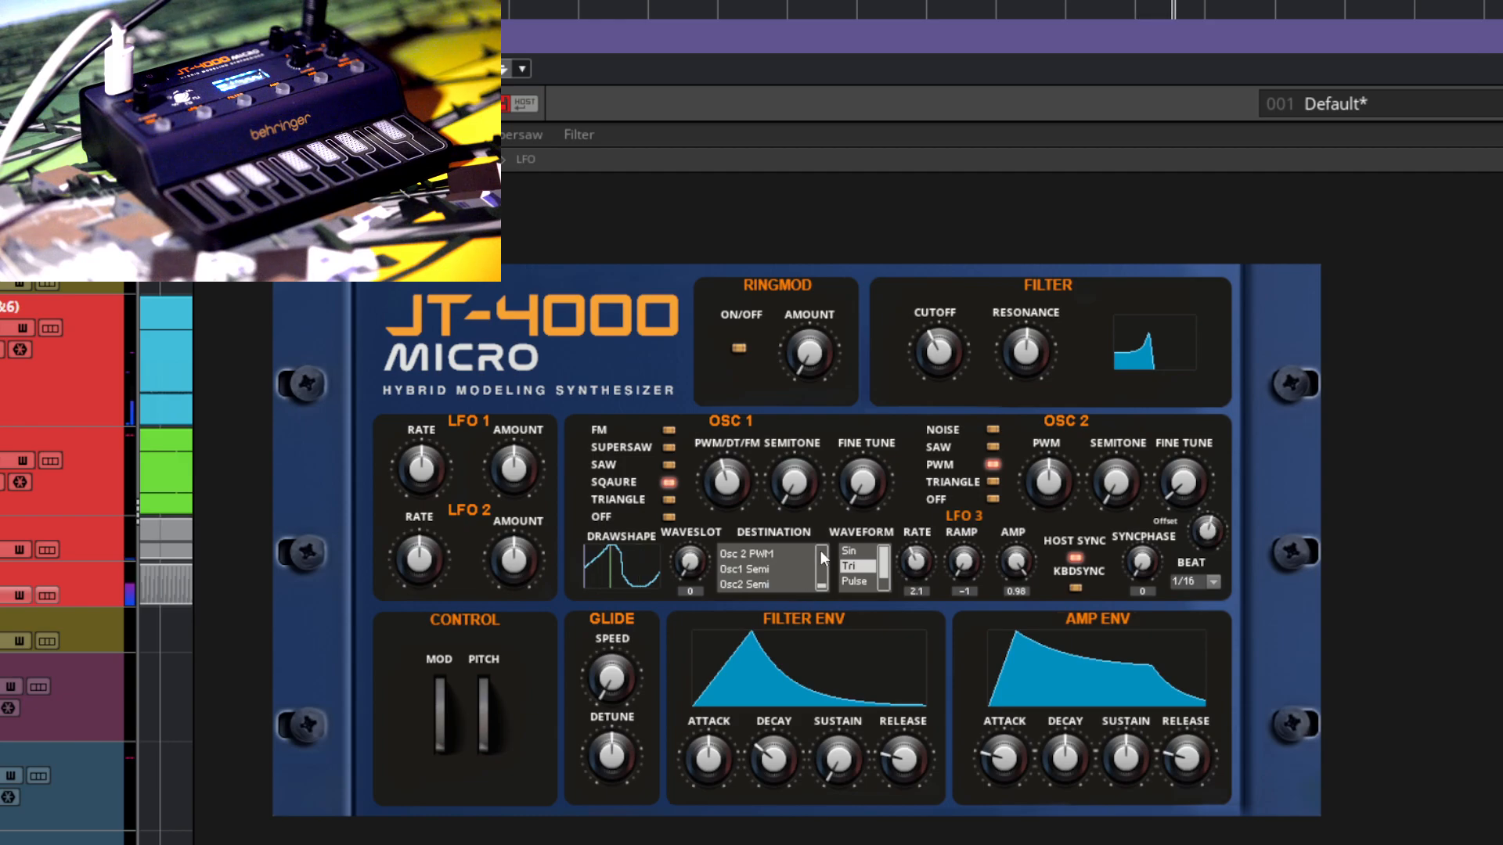
scroll(821, 576, "up", 3)
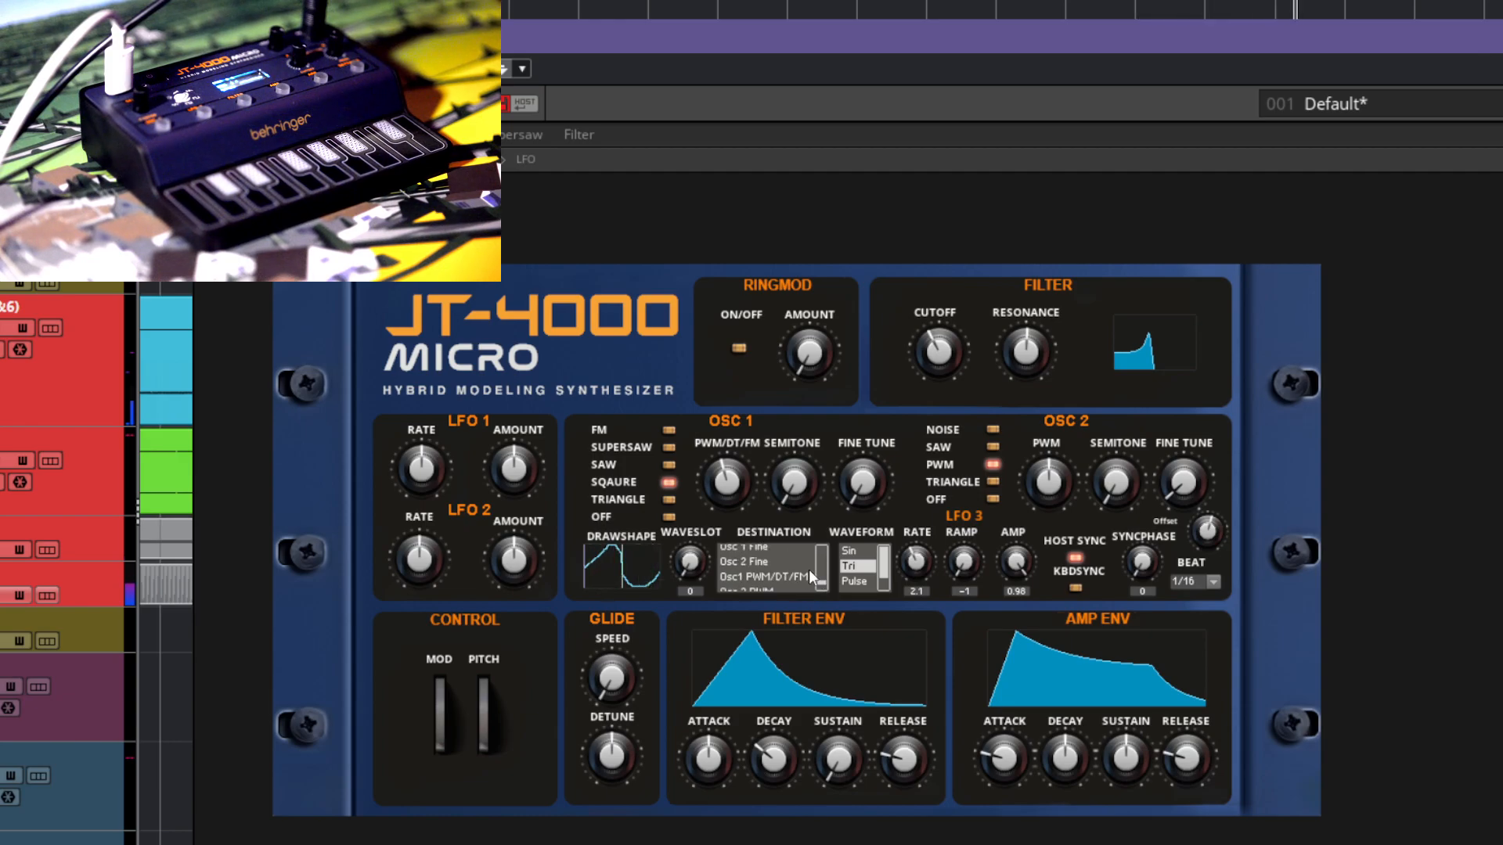
left_click(766, 547)
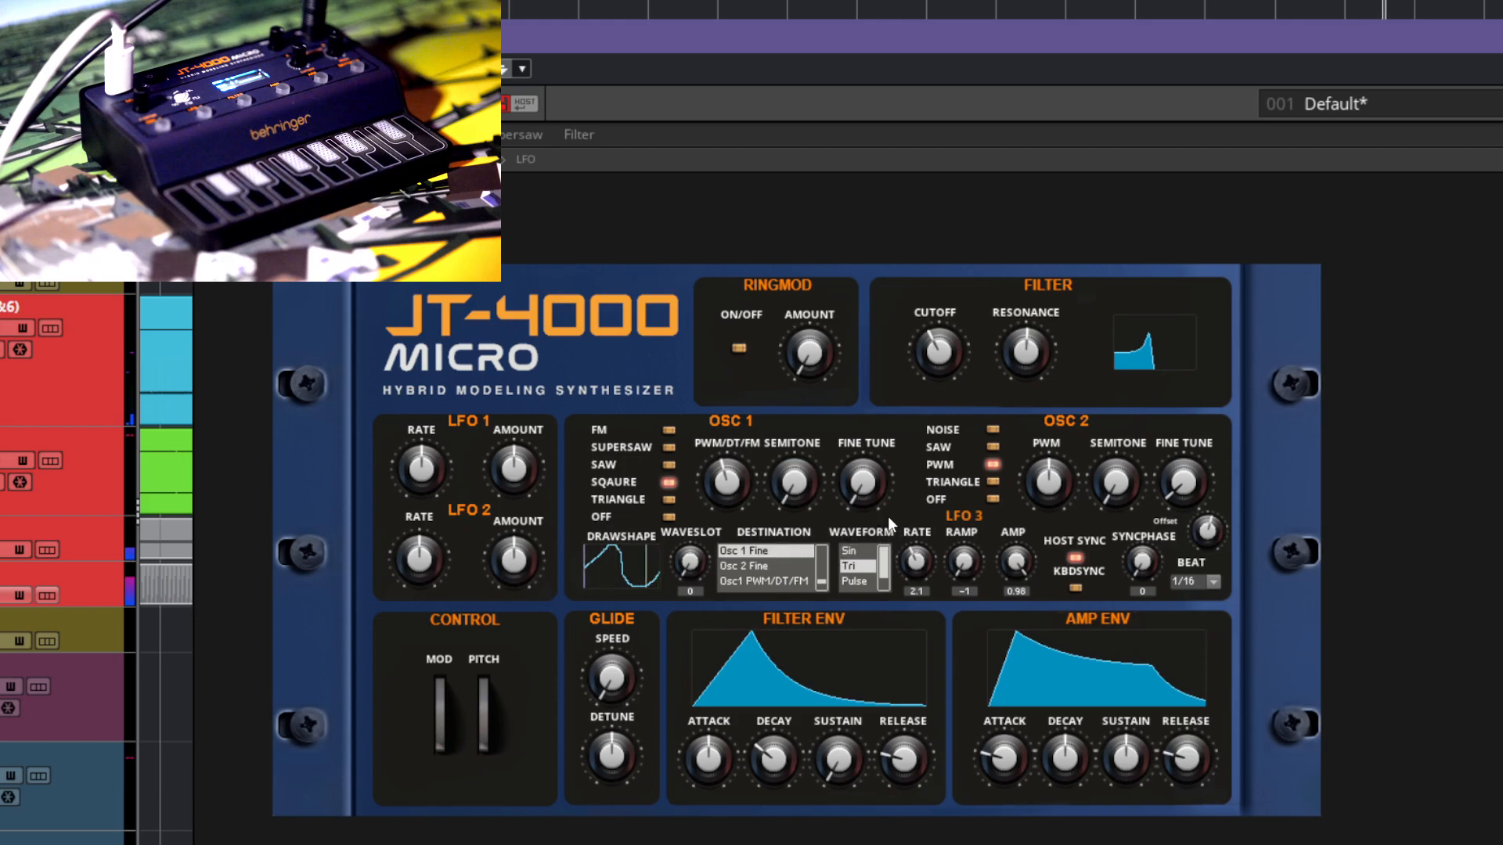
left_click_drag(953, 349, 983, 283)
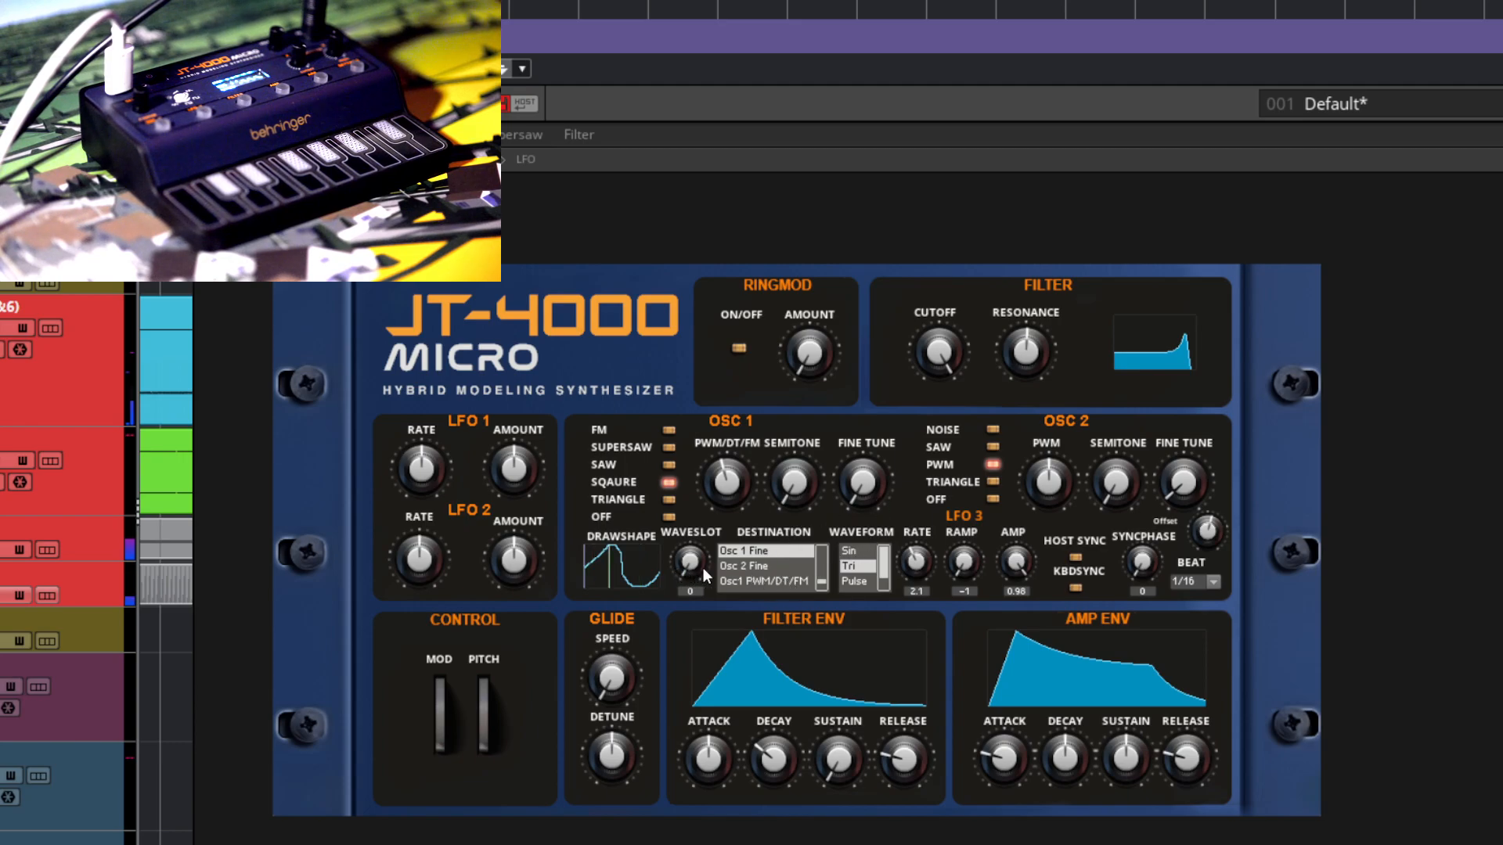
Step: Set LFO 3's waveform to Draw
left_click(868, 584)
left_click(884, 589)
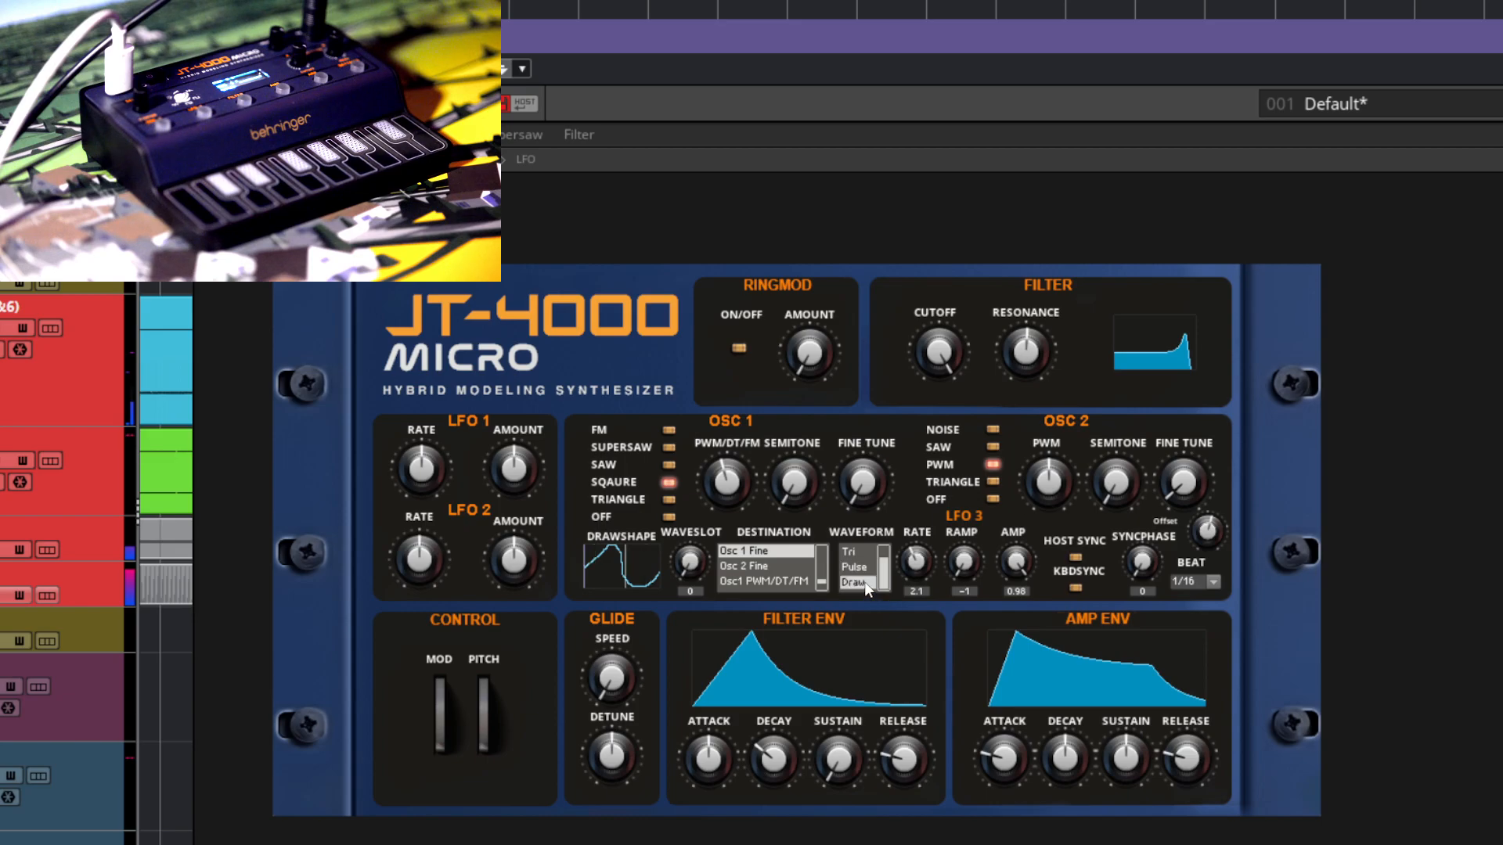
left_click(864, 581)
Step: Set LFO 3's rate to 0.58 and amp to 0.11, and raise its offset
left_click_drag(920, 619, 913, 693)
left_click_drag(916, 562, 916, 594)
left_click_drag(1209, 546, 1225, 507)
mouse_move(994, 559)
left_mouse_down()
mouse_move(1020, 591)
mouse_move(1035, 677)
left_mouse_up()
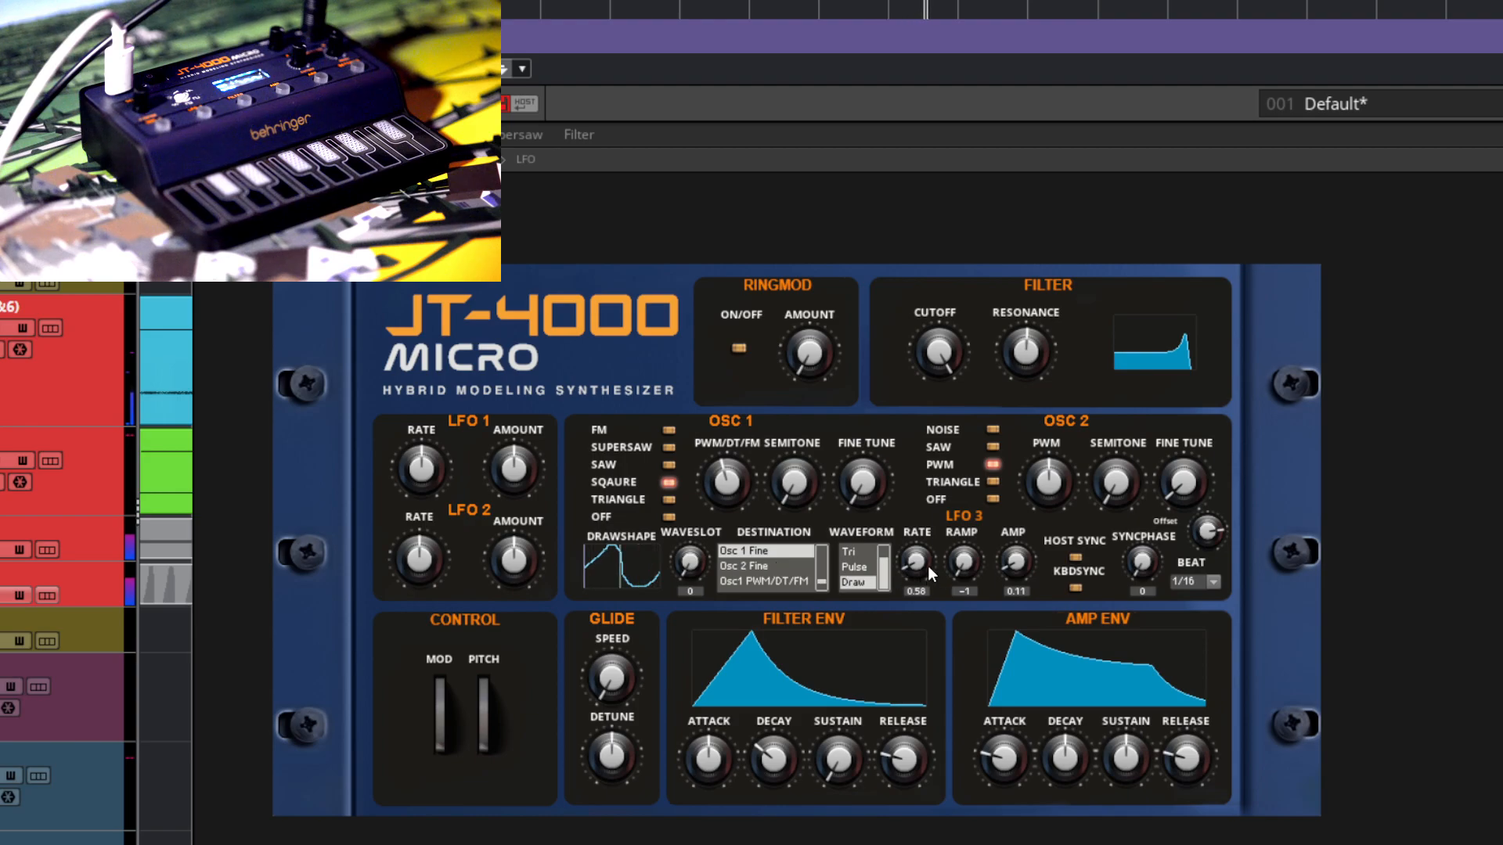
Step: Switch Osc 1 to Saw and set LFO 3's rate to 0.18 and its amp to 0.42
left_click_drag(918, 559, 927, 670)
left_click_drag(1016, 560, 1034, 547)
left_click(669, 464)
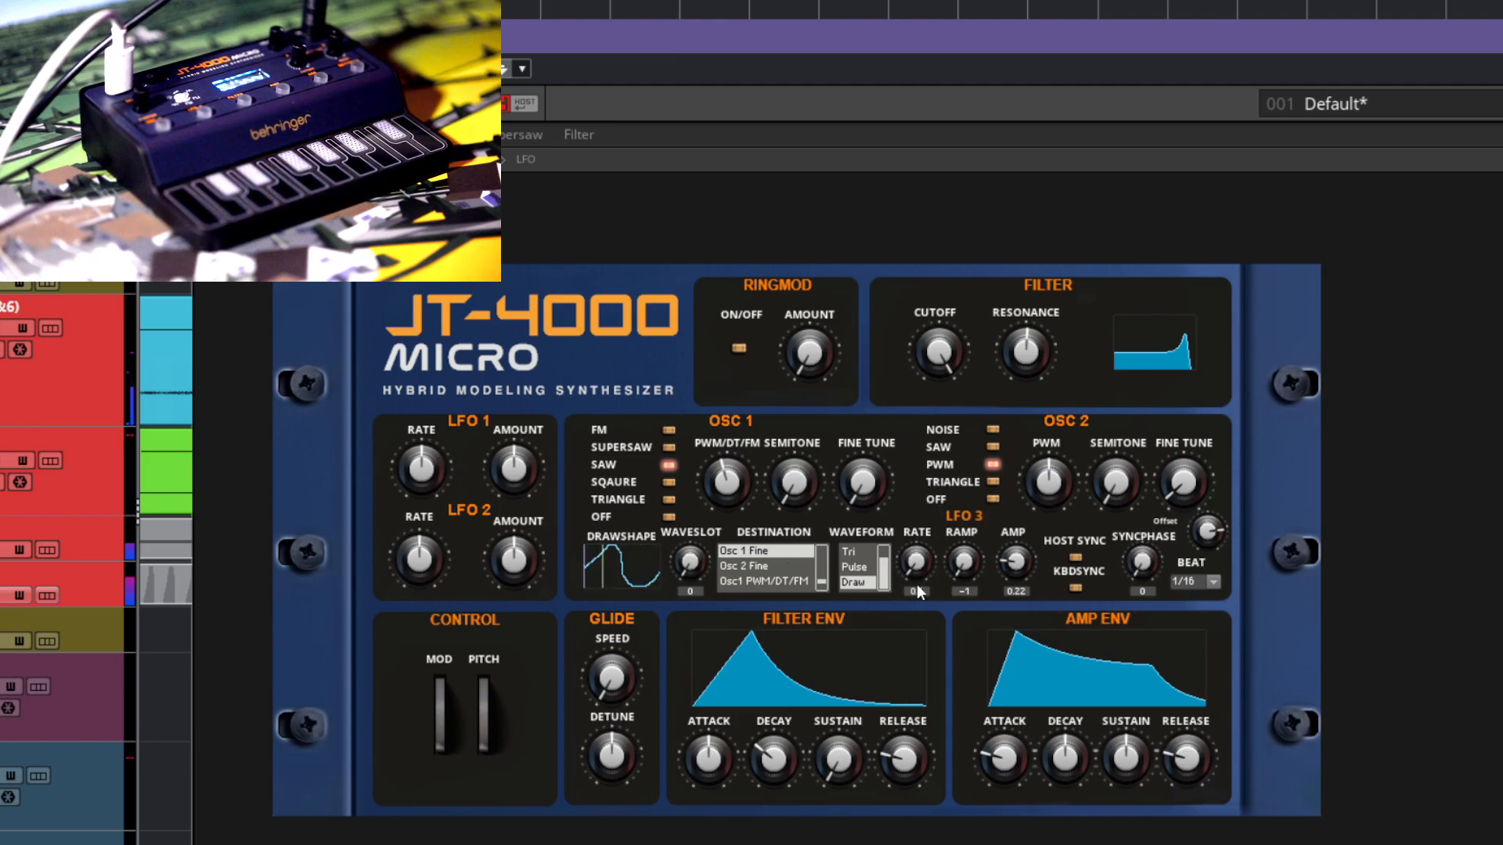
left_click_drag(1020, 556, 1019, 542)
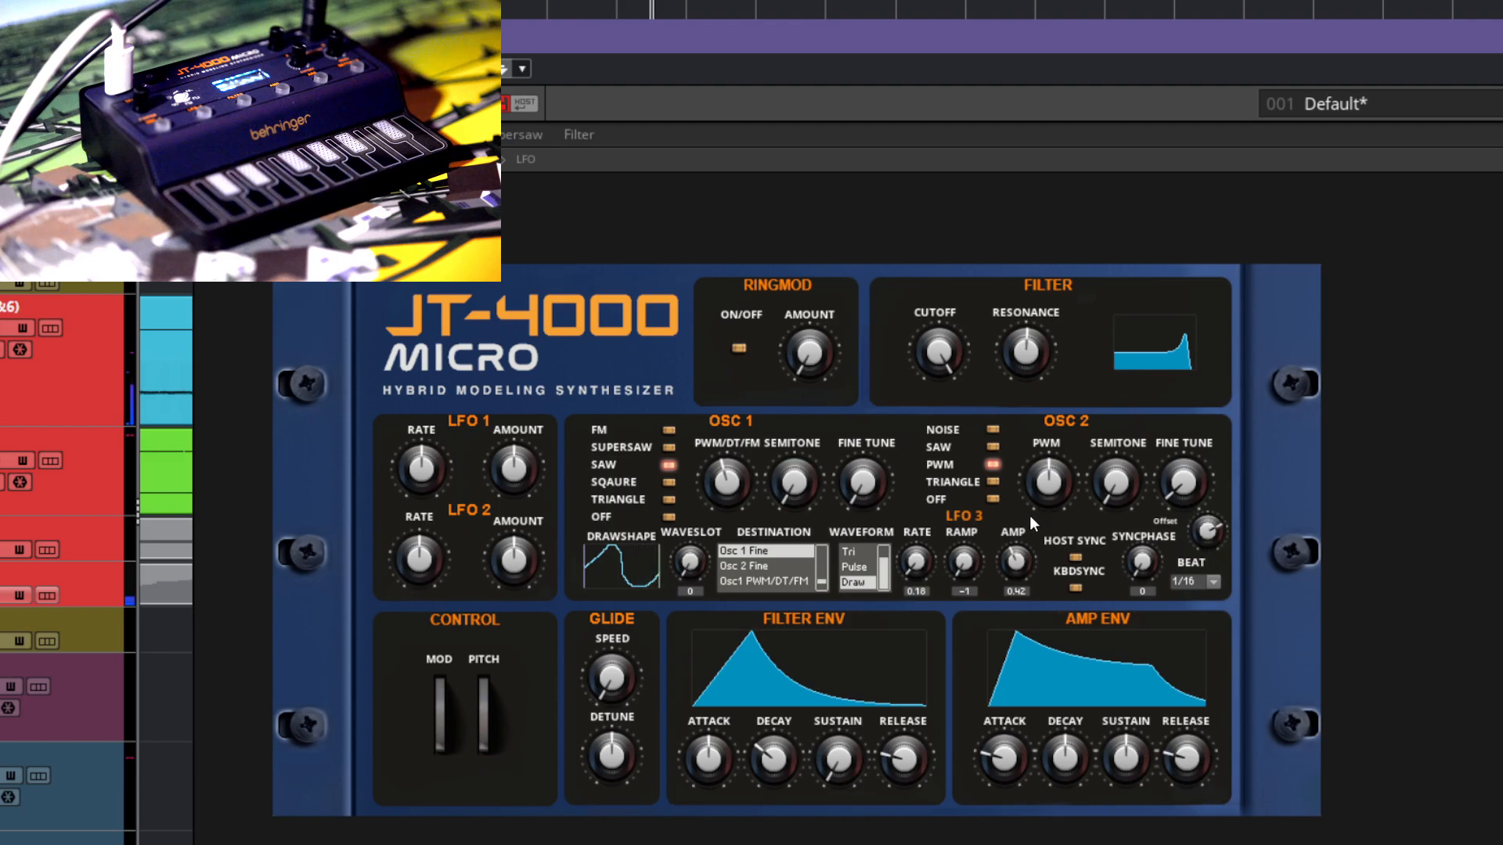
Step: Turn on the ring modulator with its amount at maximum and raise LFO 3's amp to 0.99
left_click(739, 349)
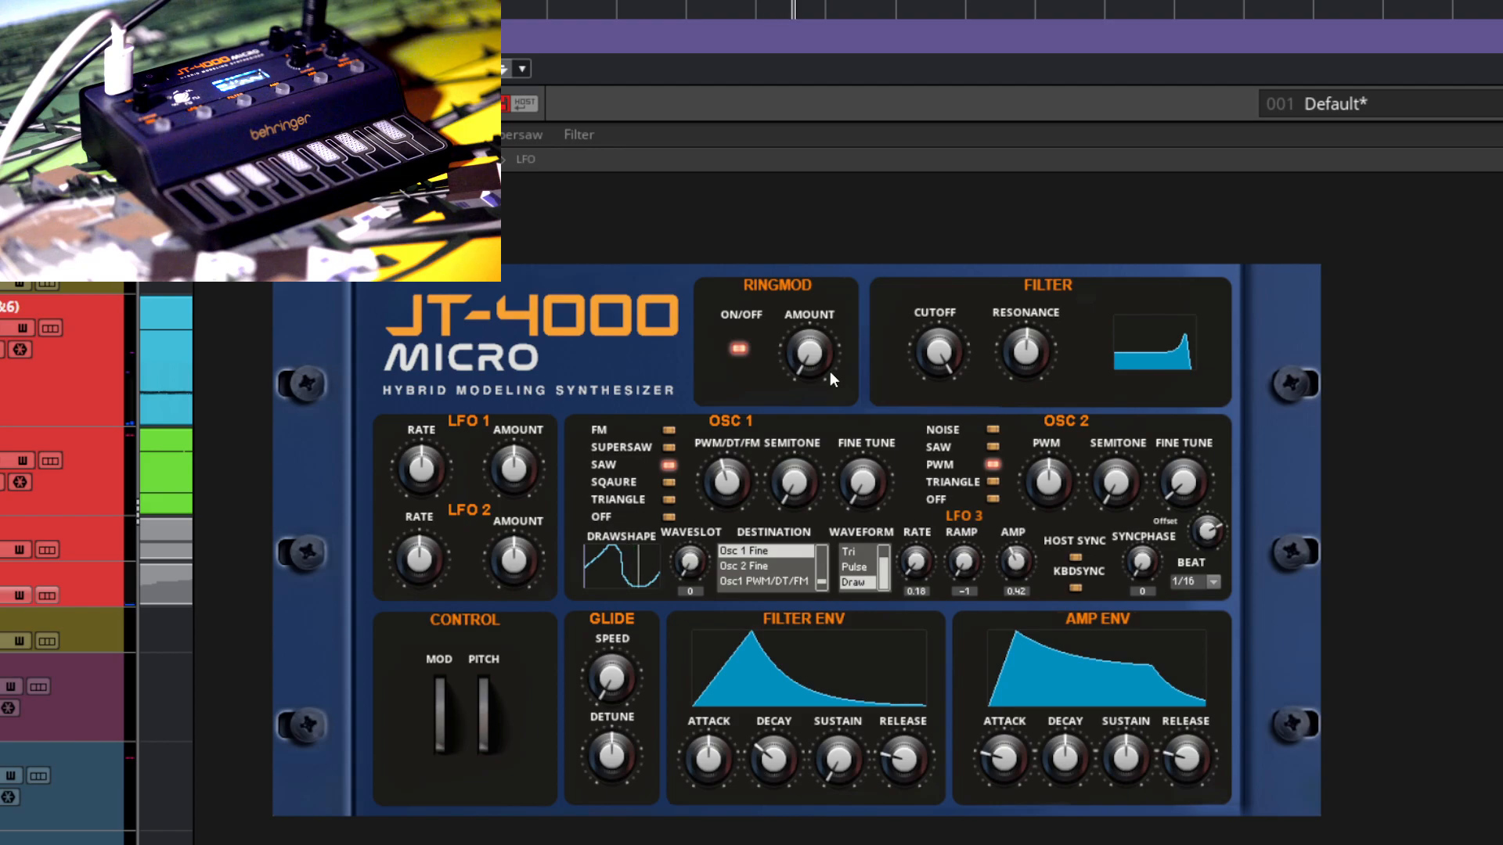
left_click_drag(813, 349, 820, 270)
left_click_drag(1023, 565, 1027, 502)
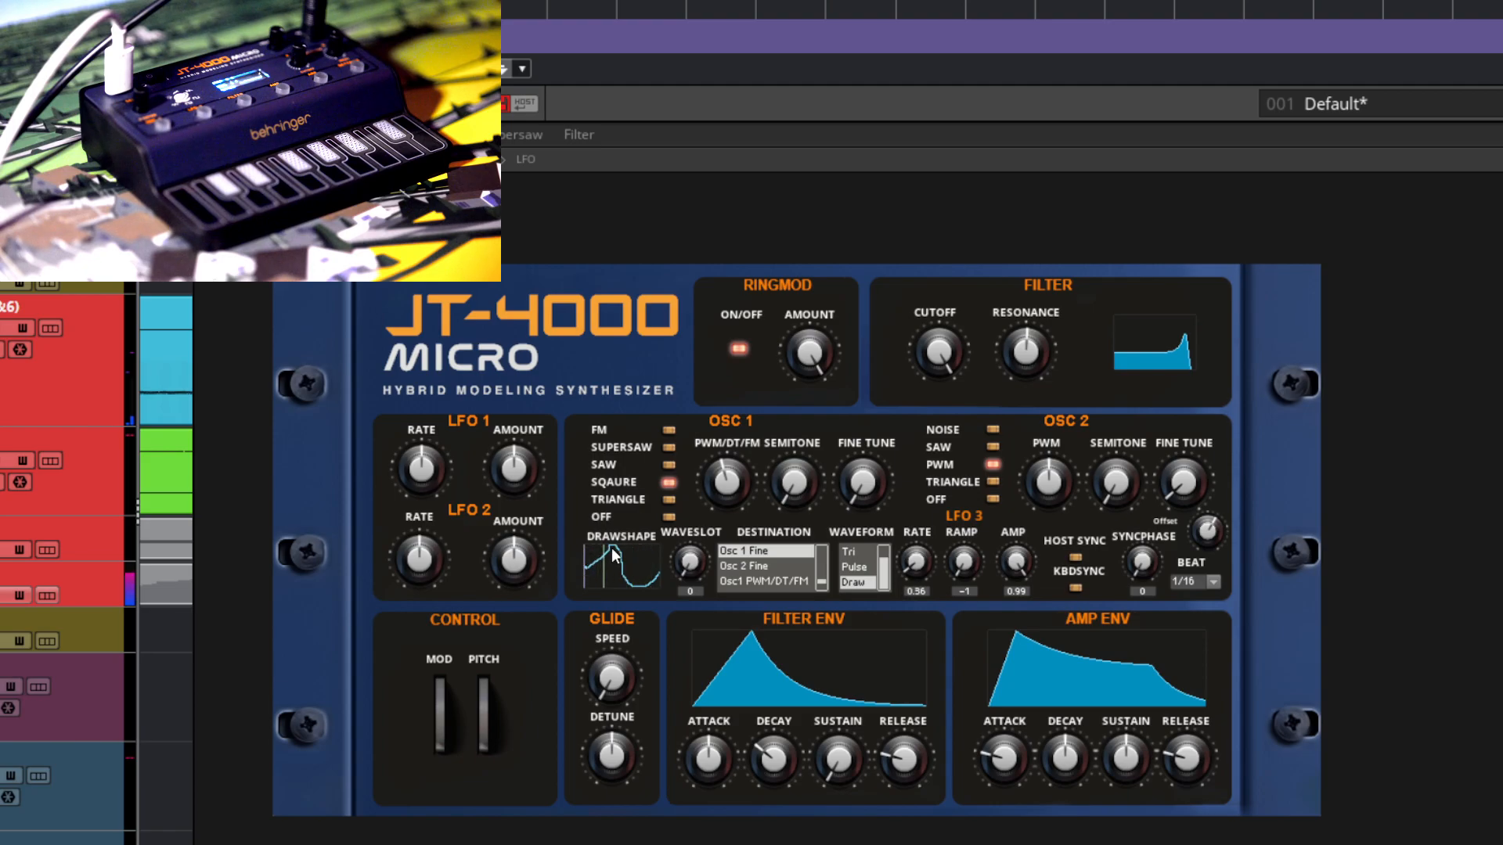
Step: Redraw the second half of LFO 3's shape, adjust its offset, and bring its amp to 0.59
left_click_drag(633, 561, 639, 568)
left_click_drag(1193, 529, 1207, 505)
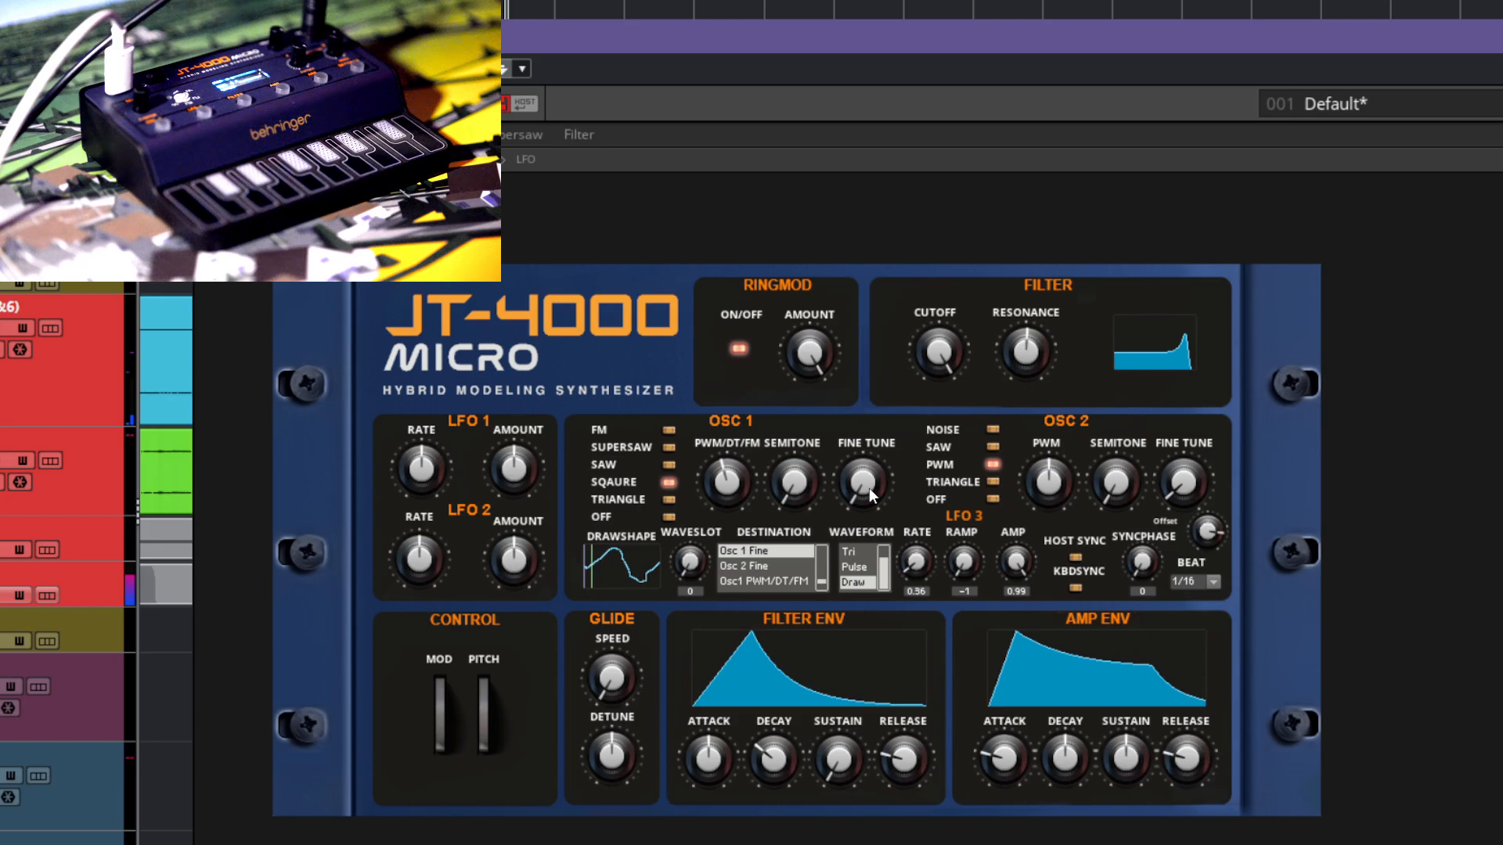
left_click_drag(1050, 556, 1040, 698)
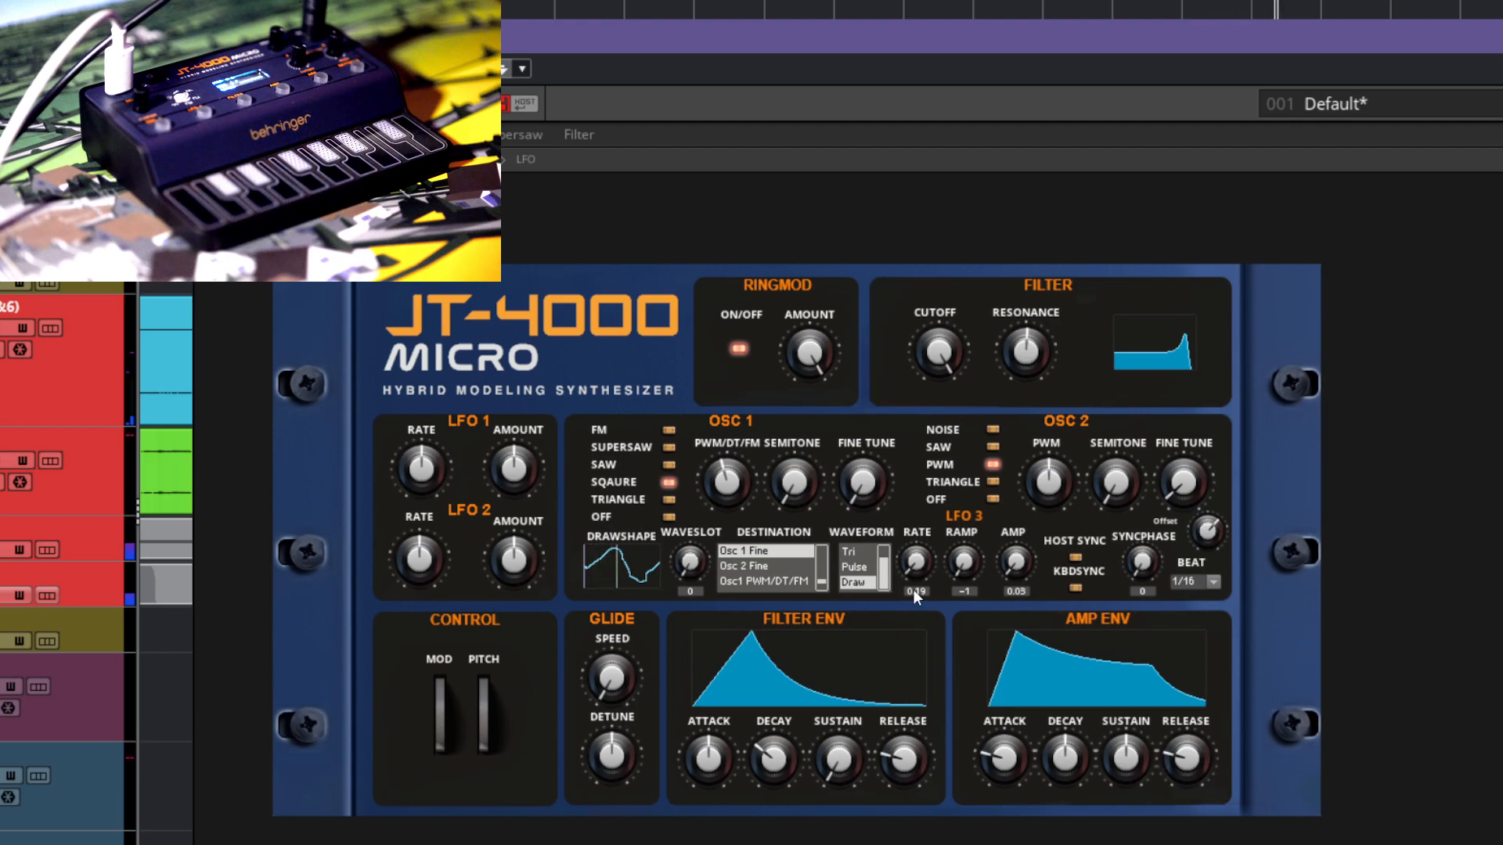
left_click_drag(1015, 561, 1019, 525)
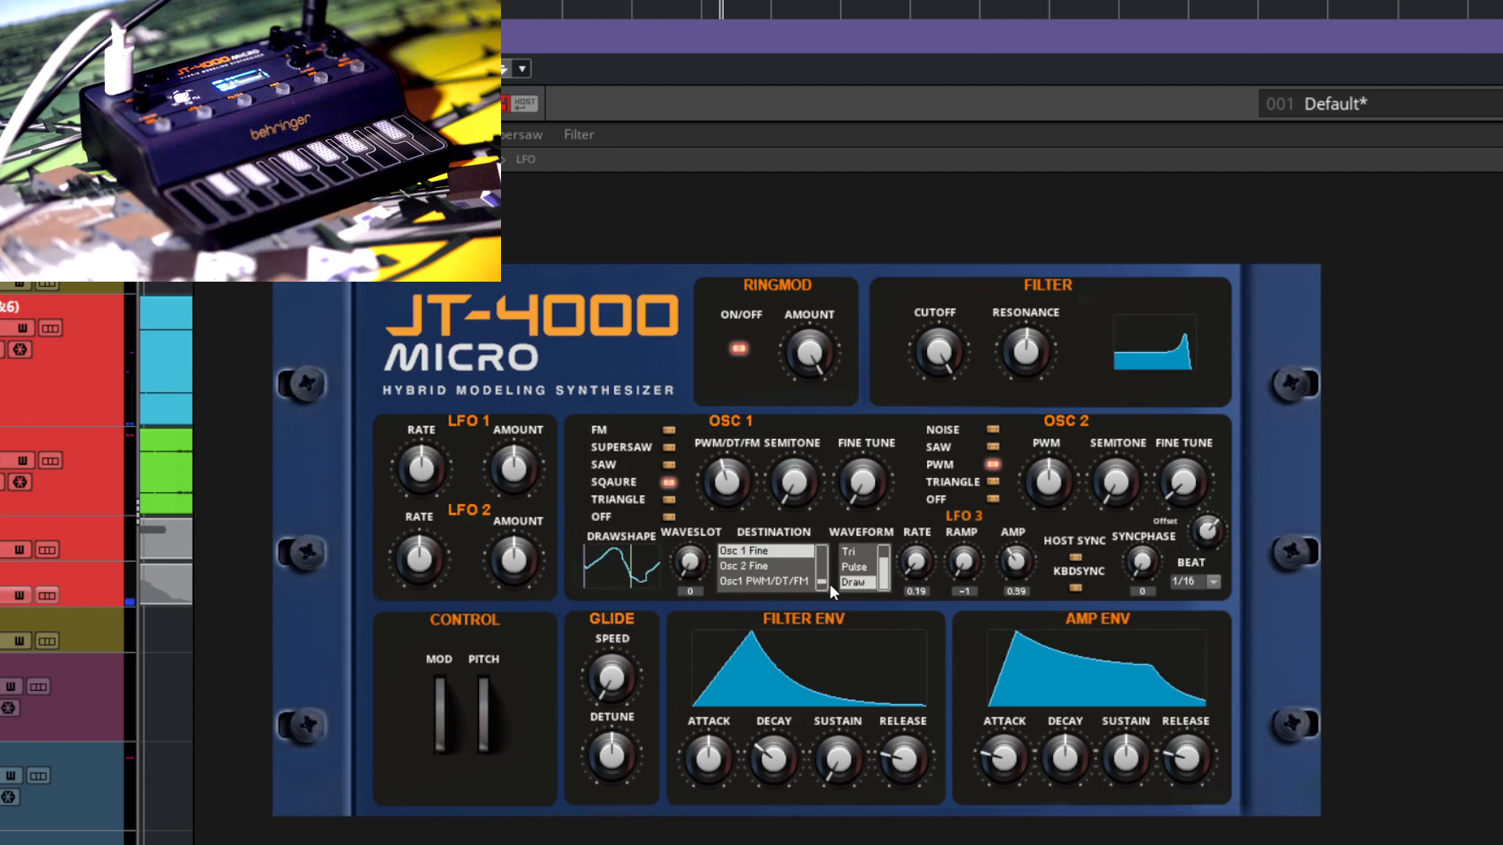
Step: Look through LFO 3's destinations down to the Osc 2 PWM, Osc1 Semi and Osc2 Semi entries
scroll(823, 587, "down", 3)
left_click_drag(820, 575, 834, 605)
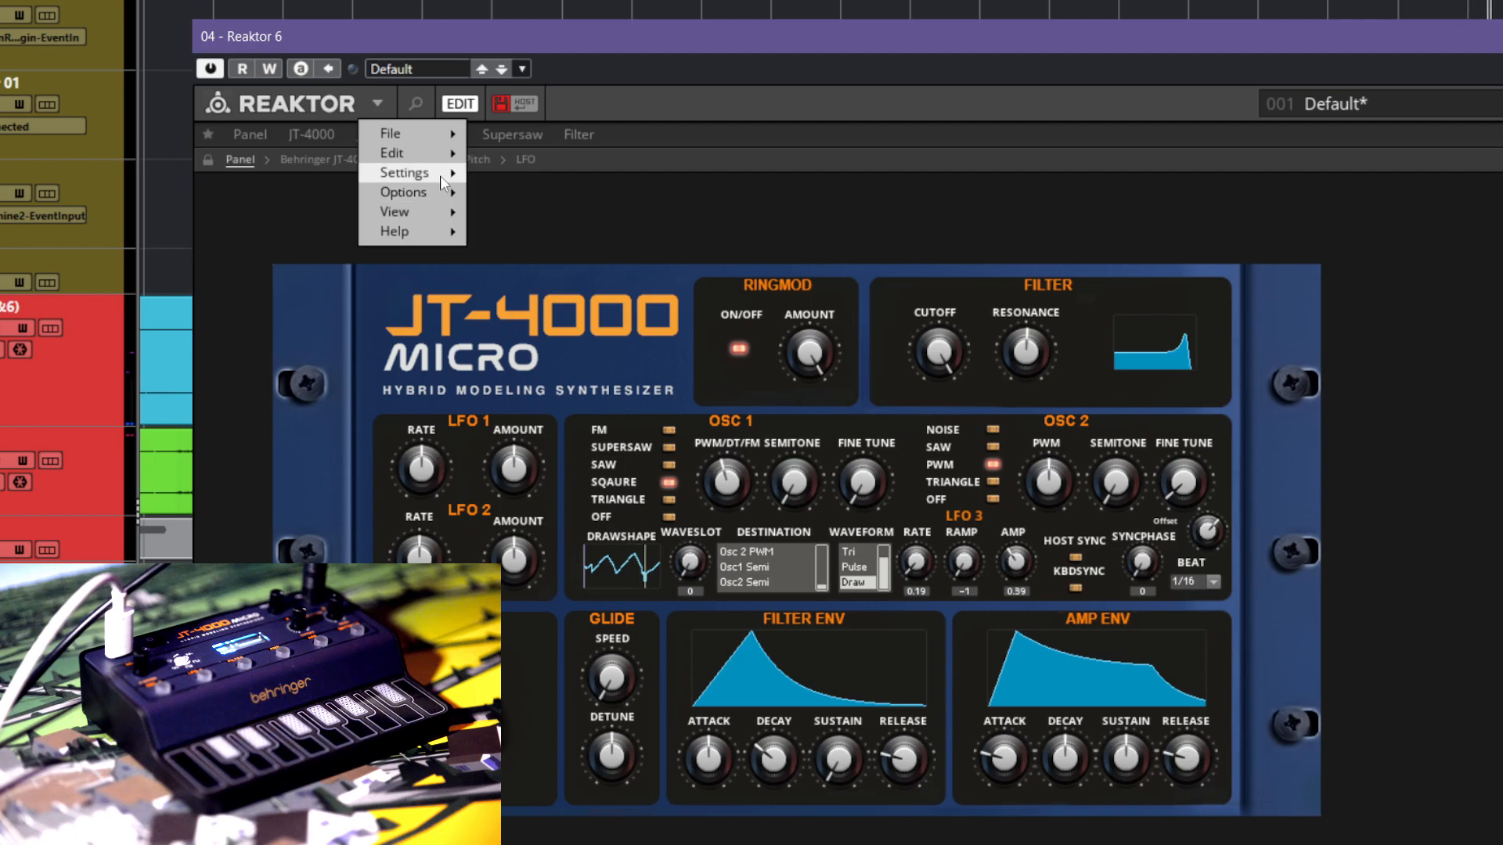
Step: Review the available Control Rate options in Reaktor's settings without changing the current rate
mouse_move(452, 180)
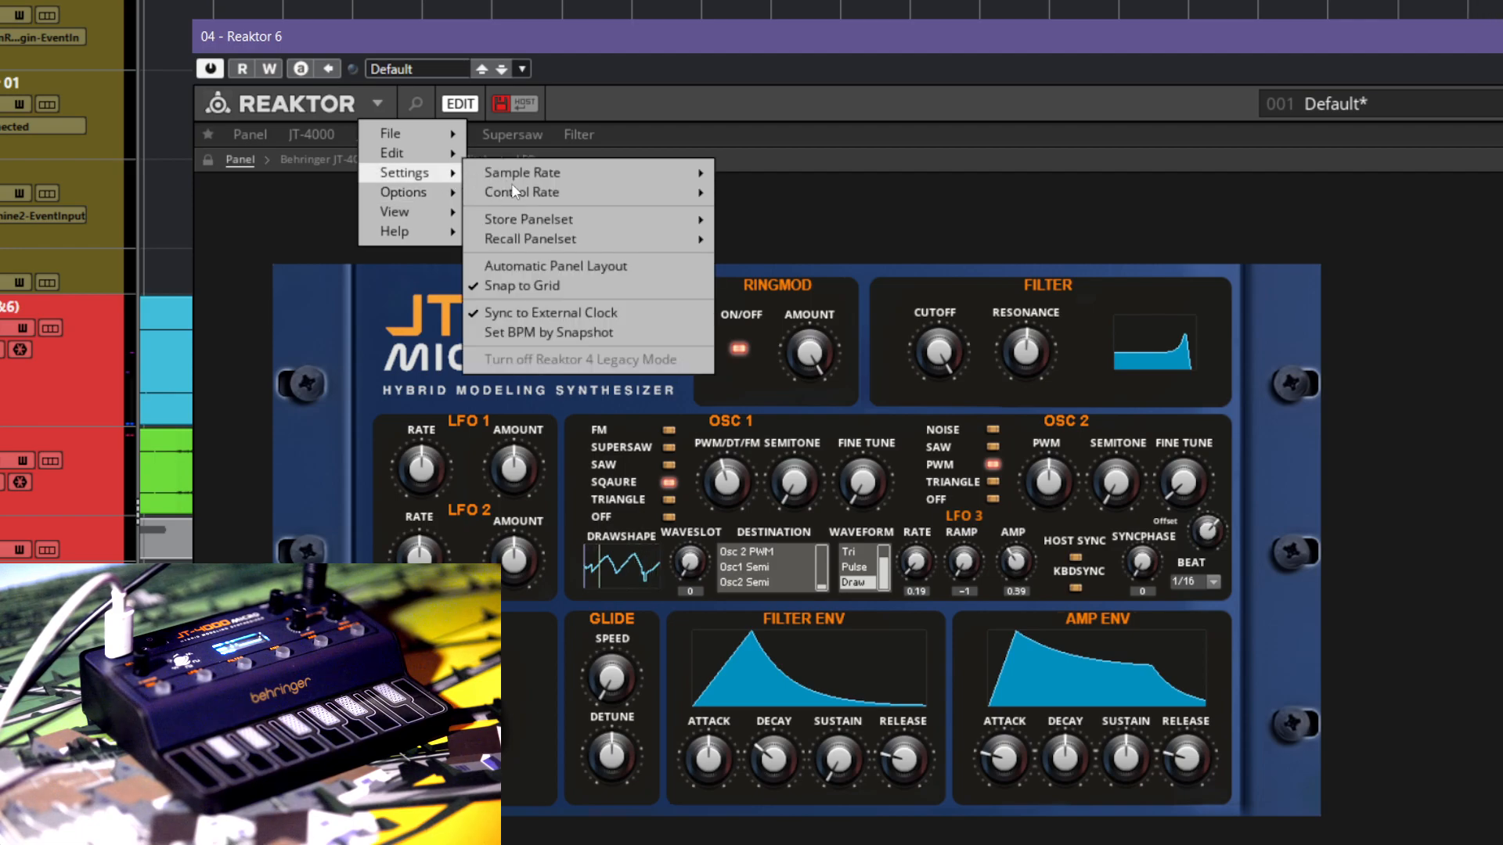
mouse_move(671, 195)
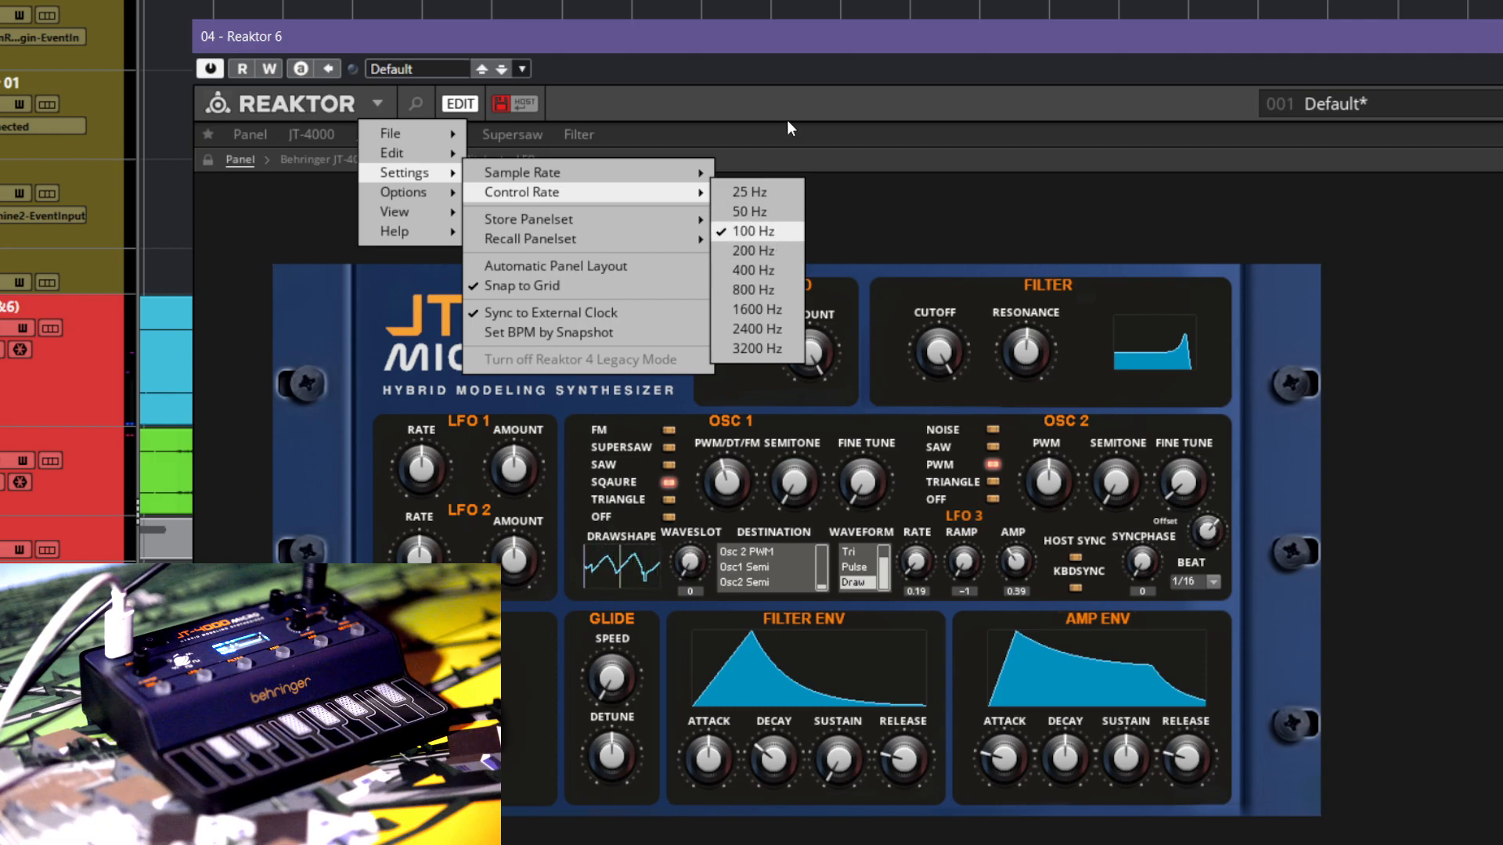
left_click(1043, 409)
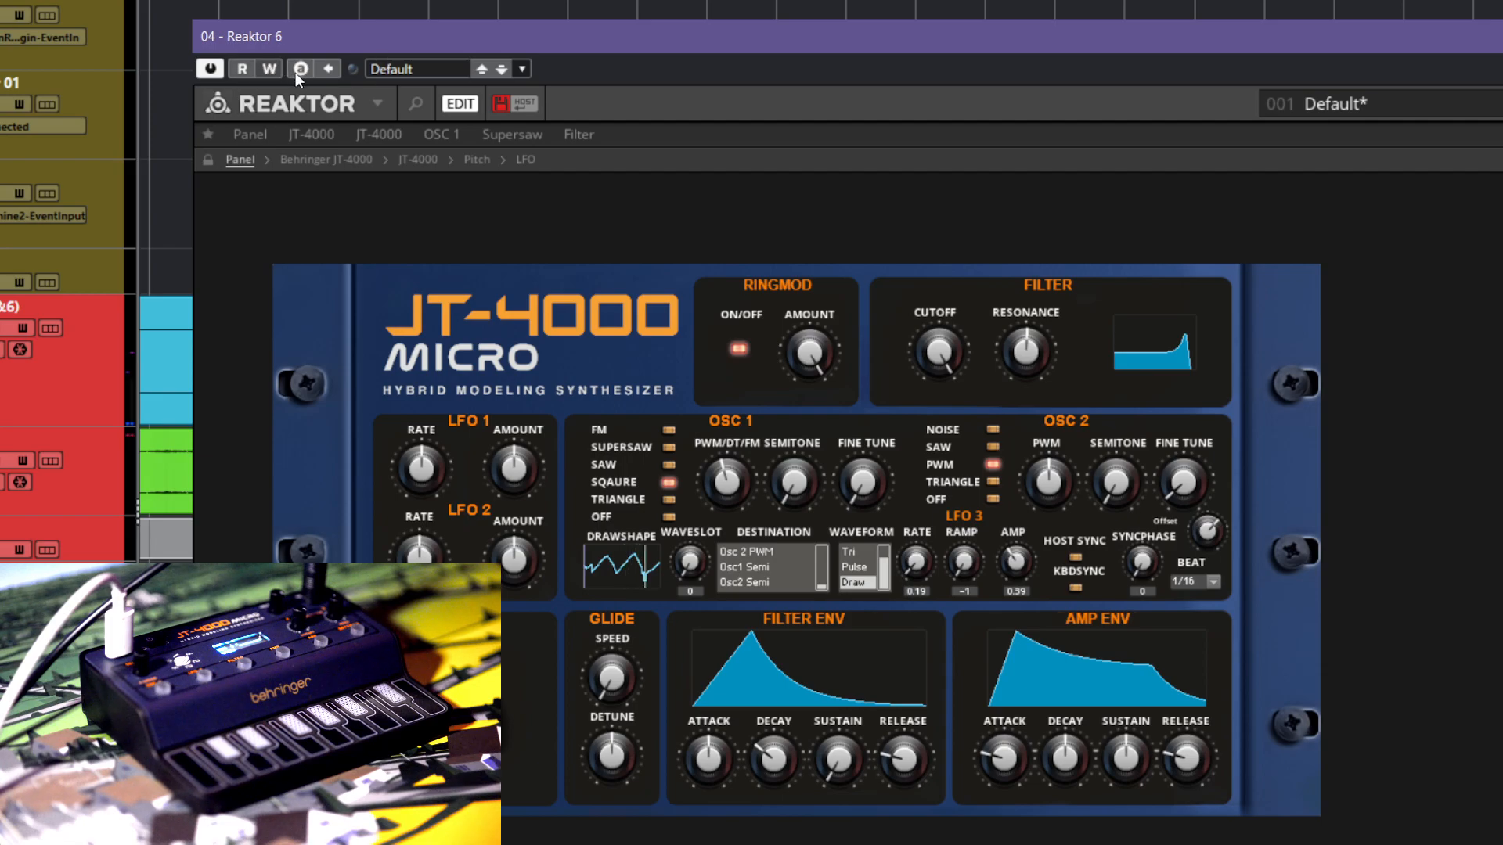
Step: Enable automation writing for the plugin, lower the filter cutoff slightly, and turn automation writing off again
left_click(269, 69)
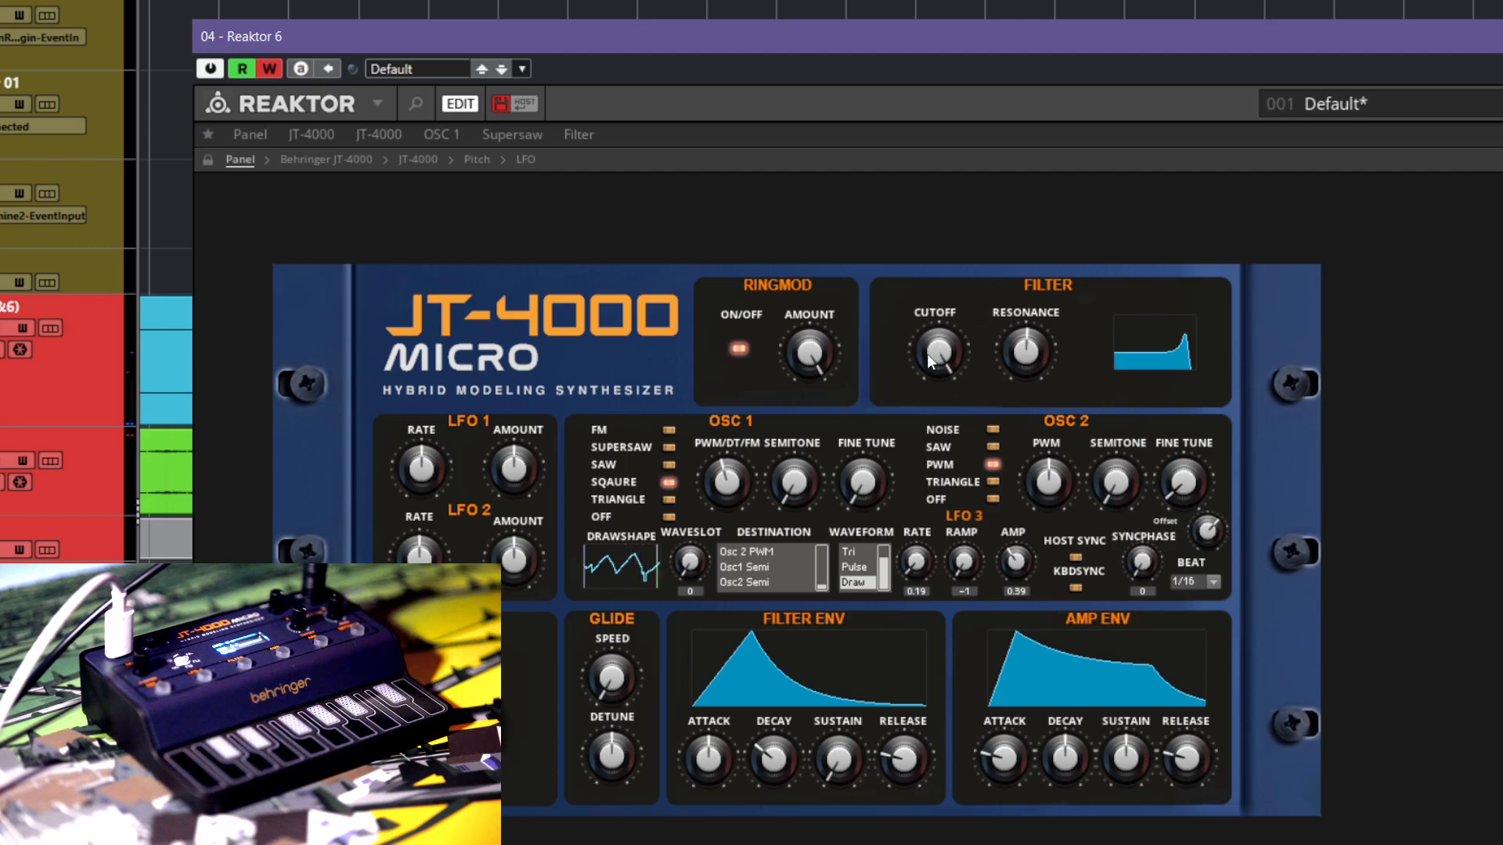
left_click_drag(938, 352, 950, 390)
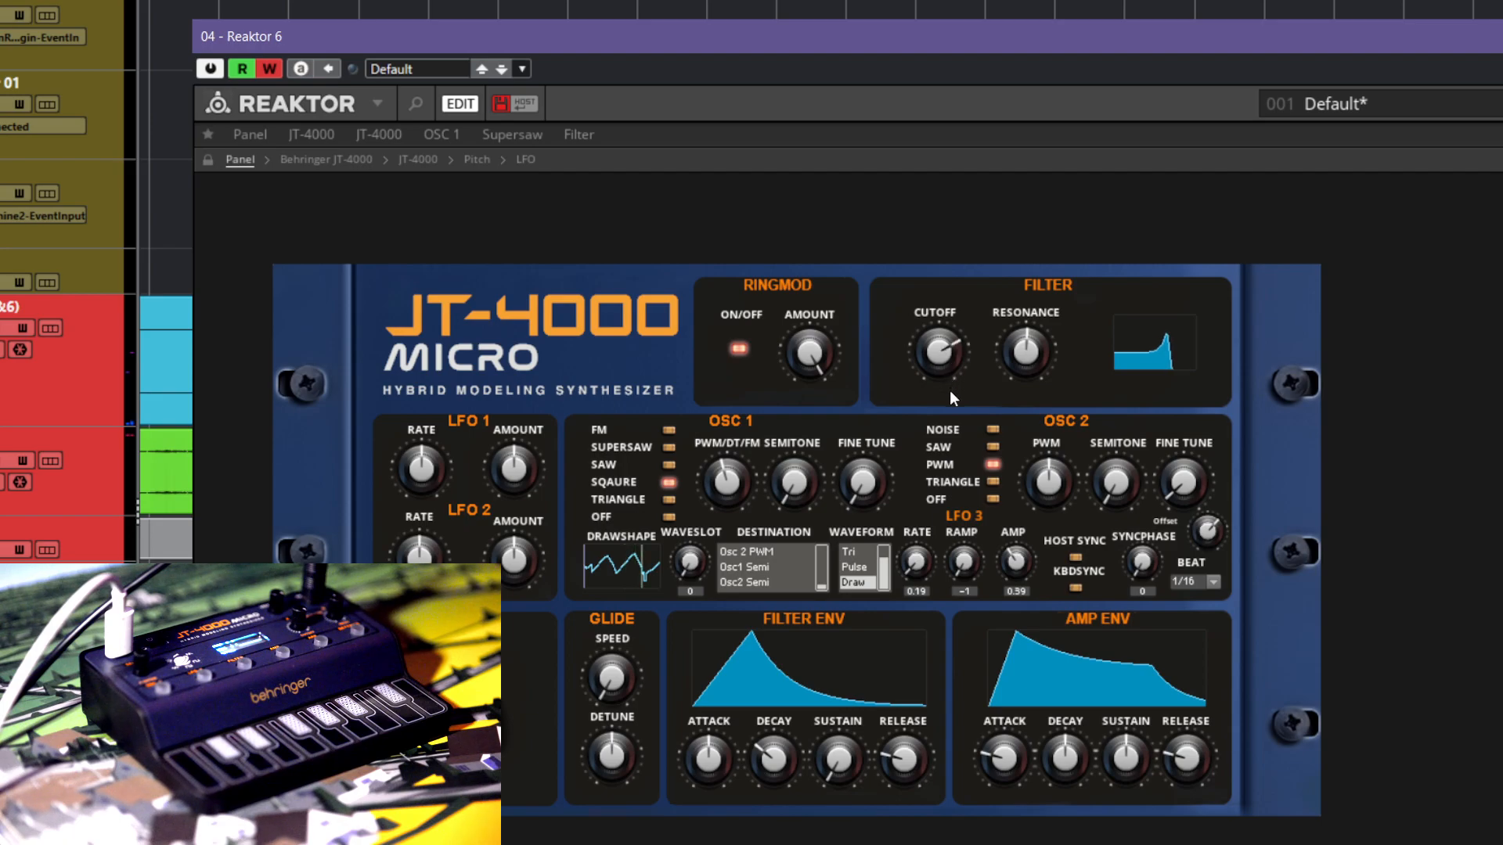
left_click(269, 74)
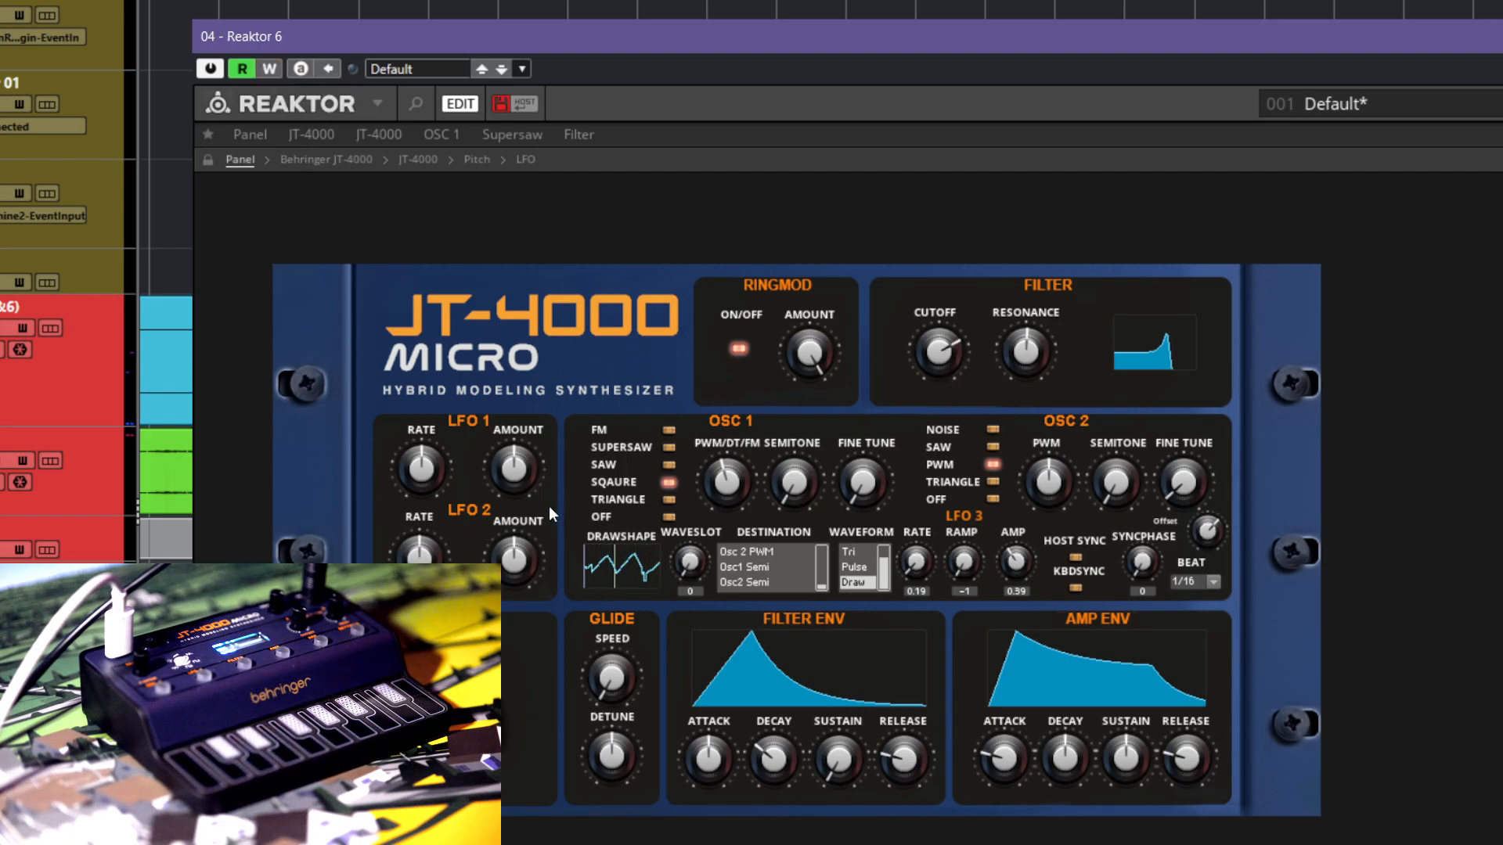